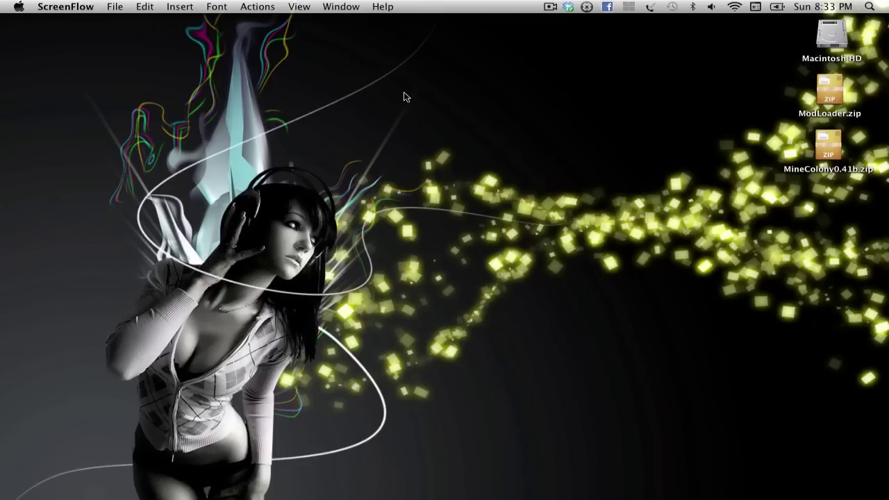
Bring the Opera Minecraft Forums window forward and switch to the MineColony topic.
{"action": "key", "text": "F3"}
{"action": "left_click", "coordinate": [444, 302]}
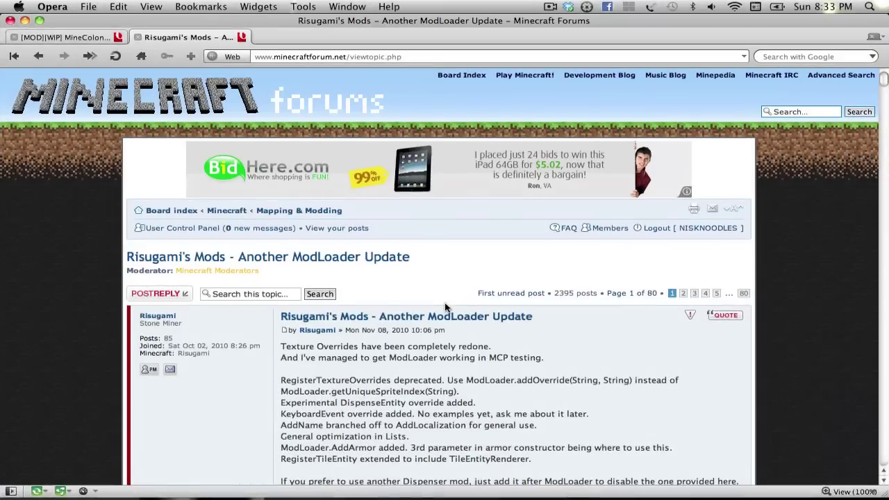
{"action": "left_click", "coordinate": [69, 39]}
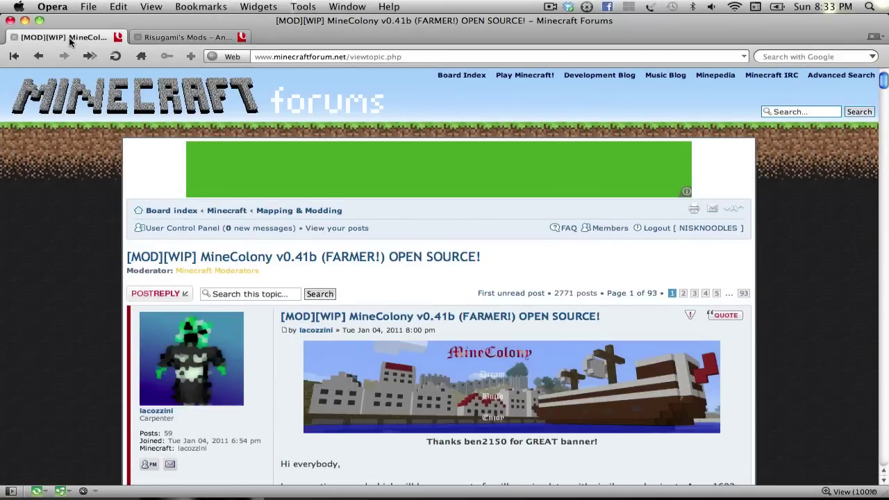
Scroll to the DOWNLOAD section and follow the sites.google.com link for MineColony v0.41b.
{"action": "scroll", "coordinate": [60, 229], "scroll_direction": "down", "scroll_amount": 3}
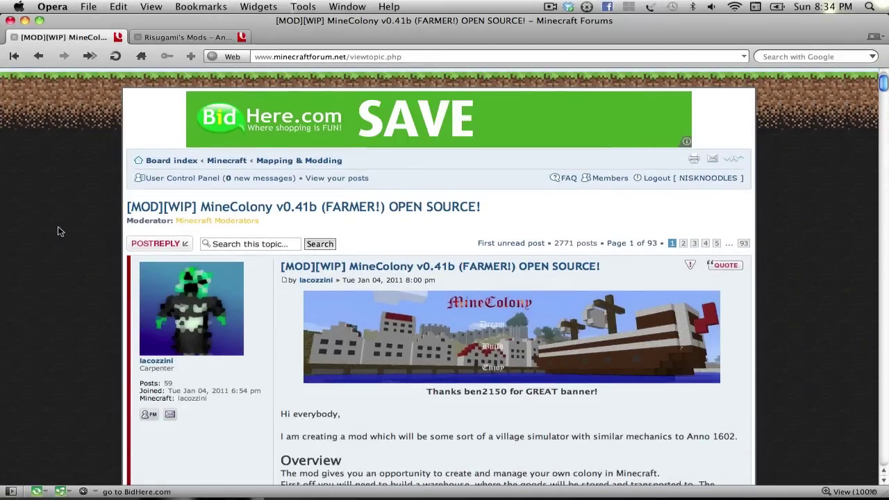
{"action": "scroll", "coordinate": [60, 231], "scroll_direction": "down", "scroll_amount": 5}
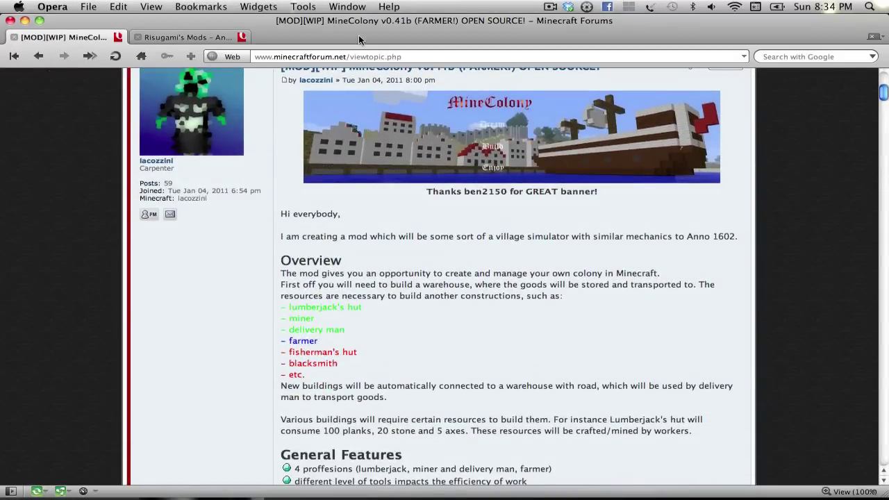
{"action": "scroll", "coordinate": [105, 221], "scroll_direction": "down", "scroll_amount": 10}
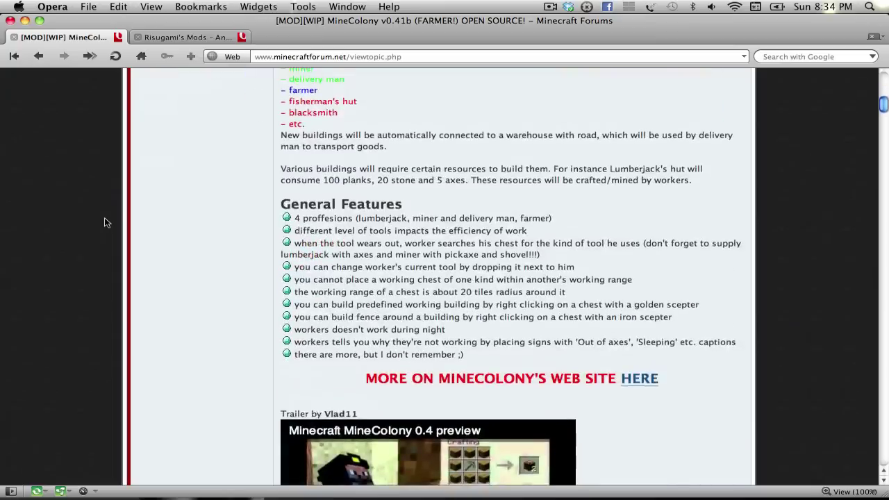
{"action": "scroll", "coordinate": [104, 221], "scroll_direction": "down", "scroll_amount": 12}
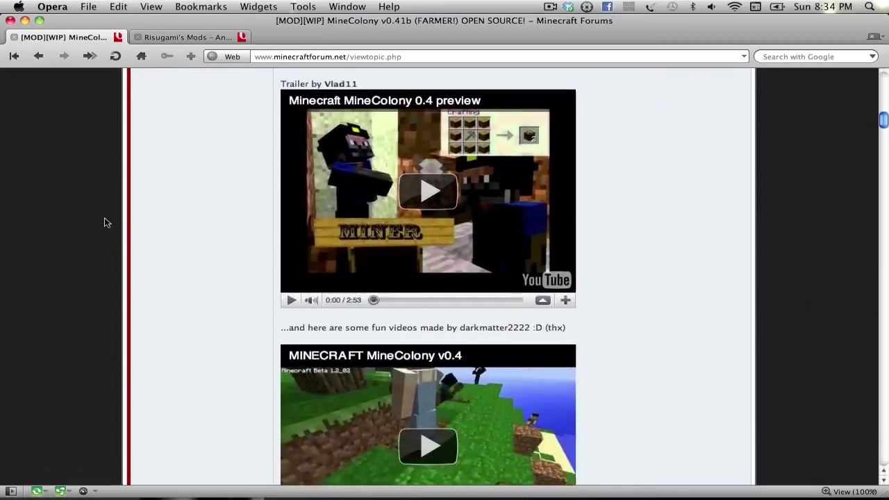
{"action": "scroll", "coordinate": [104, 222], "scroll_direction": "down", "scroll_amount": 6}
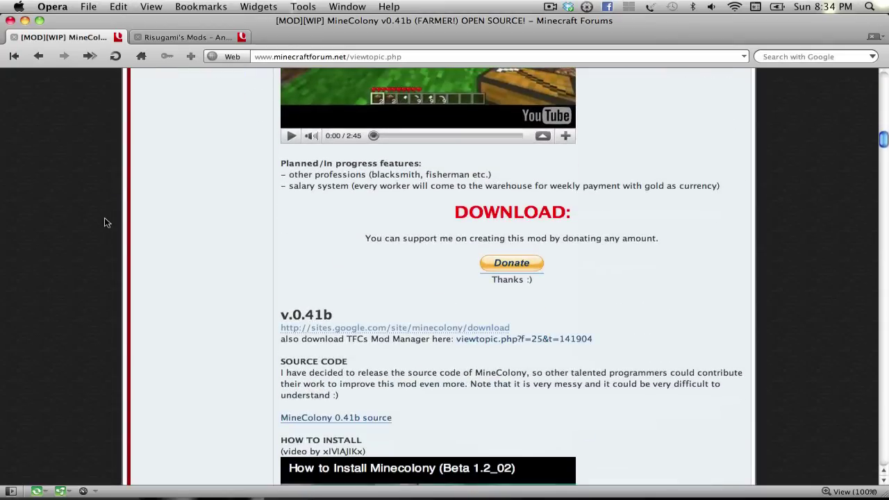
{"action": "left_click", "coordinate": [320, 331]}
{"action": "left_click", "coordinate": [316, 331]}
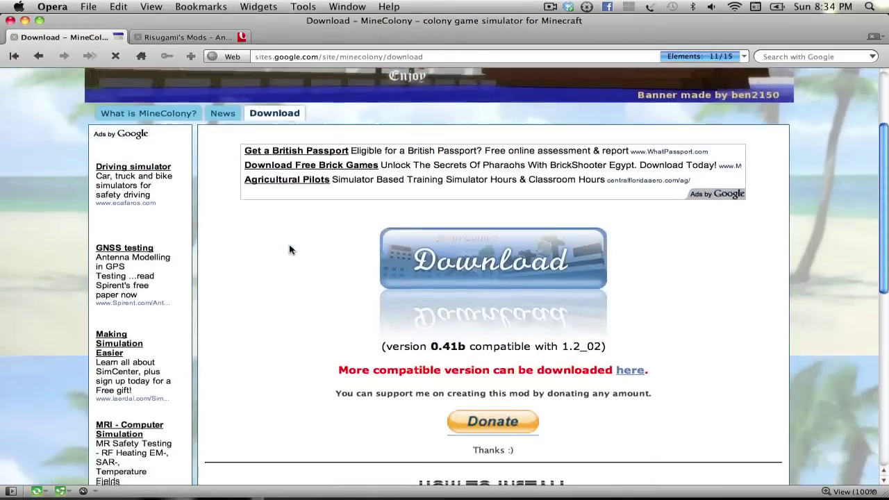
{"action": "scroll", "coordinate": [322, 273], "scroll_direction": "down", "scroll_amount": 5}
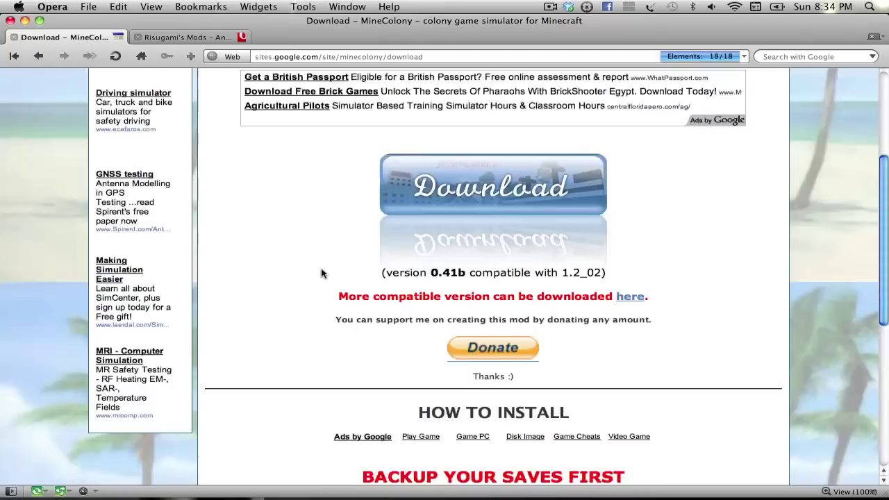
Start, then cancel, the MineColony0.41b.zip download and go back to the Risugami's Mods thread.
{"action": "scroll", "coordinate": [324, 274], "scroll_direction": "up", "scroll_amount": 2}
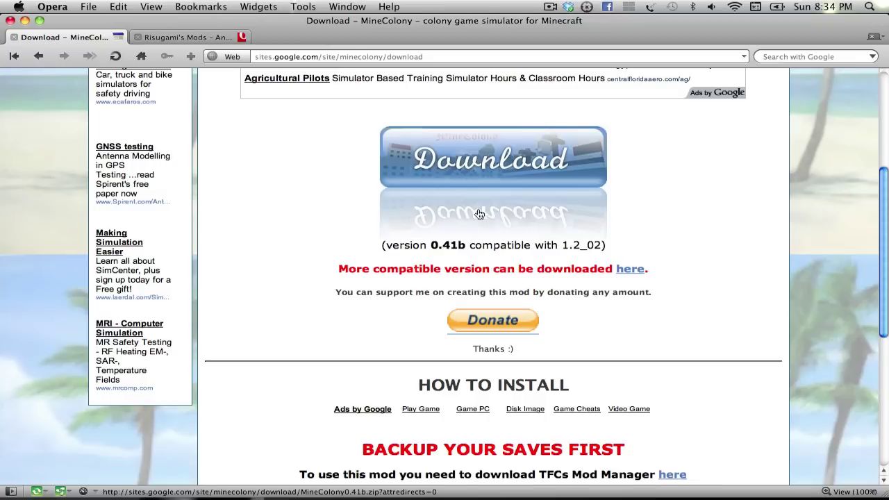
{"action": "left_click", "coordinate": [480, 179]}
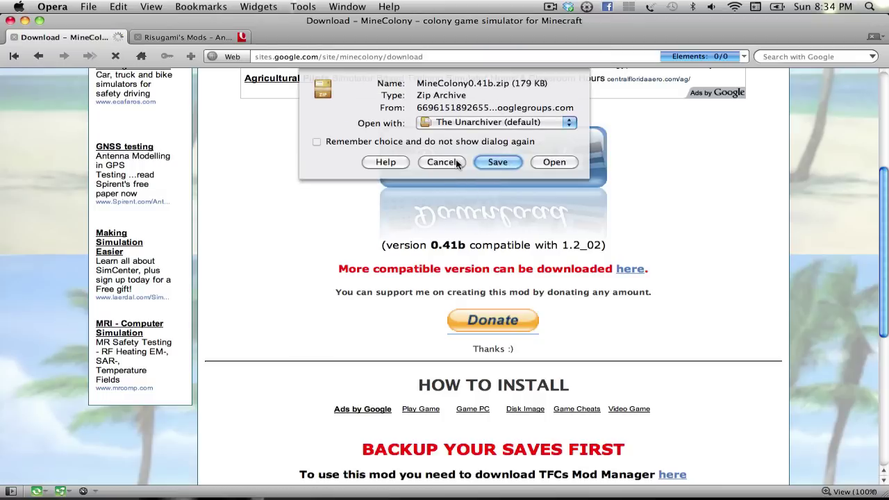
{"action": "left_click", "coordinate": [447, 161]}
{"action": "left_click", "coordinate": [184, 37]}
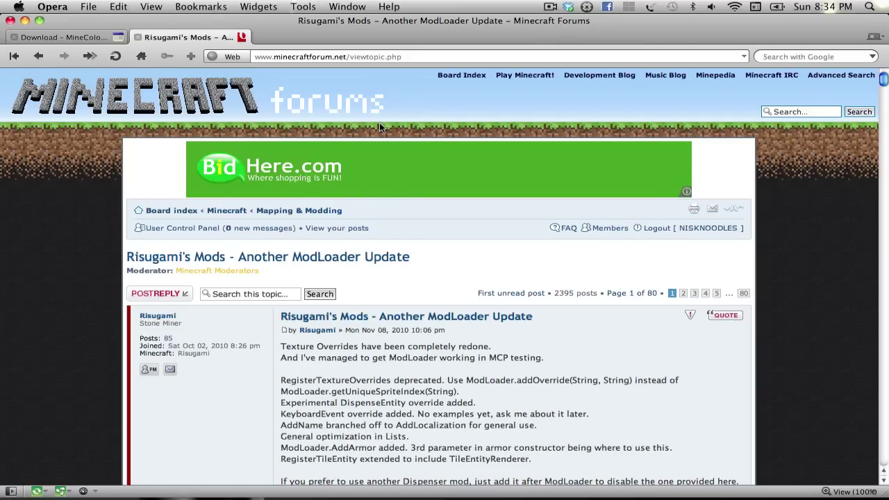
Save ModLoader Beta 1.2_02v4 as ModLoader.zip, then hide Opera to reveal the desktop.
{"action": "scroll", "coordinate": [379, 128], "scroll_direction": "down", "scroll_amount": 1}
{"action": "scroll", "coordinate": [379, 128], "scroll_direction": "down", "scroll_amount": 10}
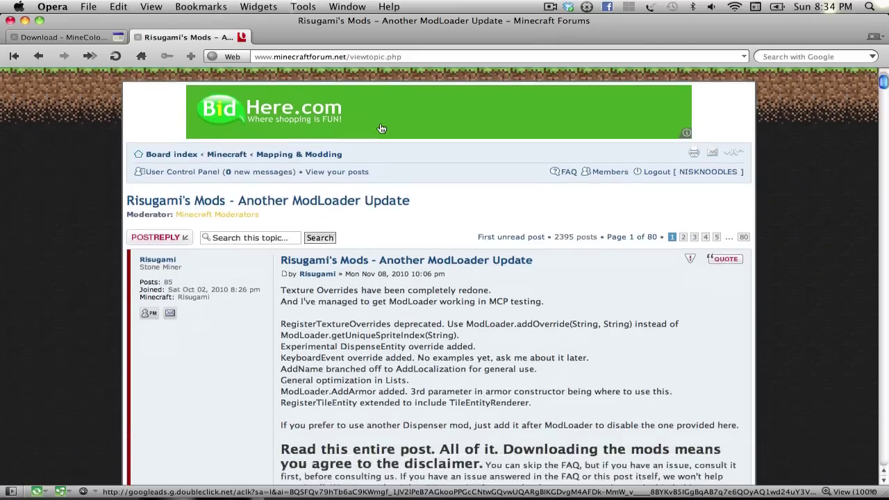
{"action": "scroll", "coordinate": [379, 122], "scroll_direction": "down", "scroll_amount": 19}
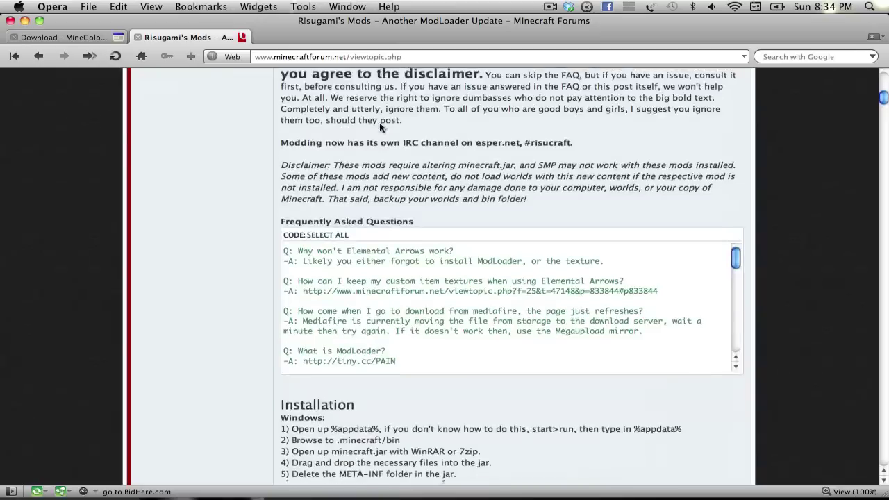
{"action": "scroll", "coordinate": [277, 130], "scroll_direction": "down", "scroll_amount": 7}
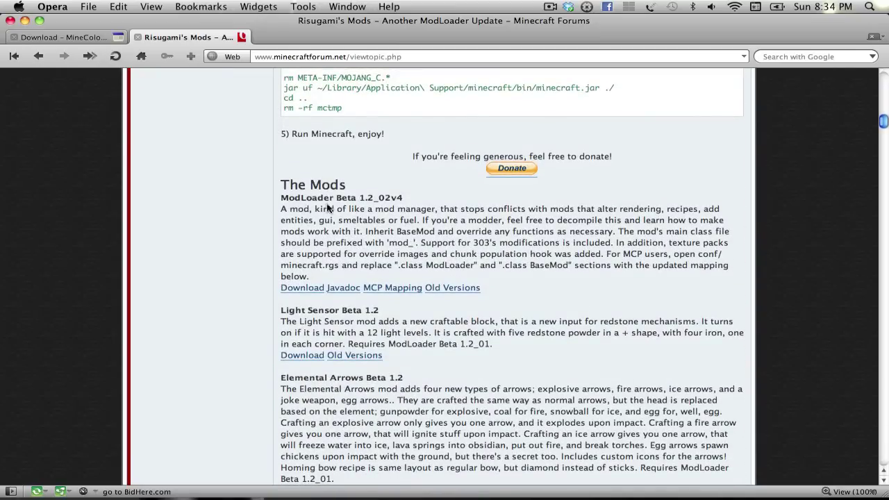
{"action": "left_click", "coordinate": [302, 292]}
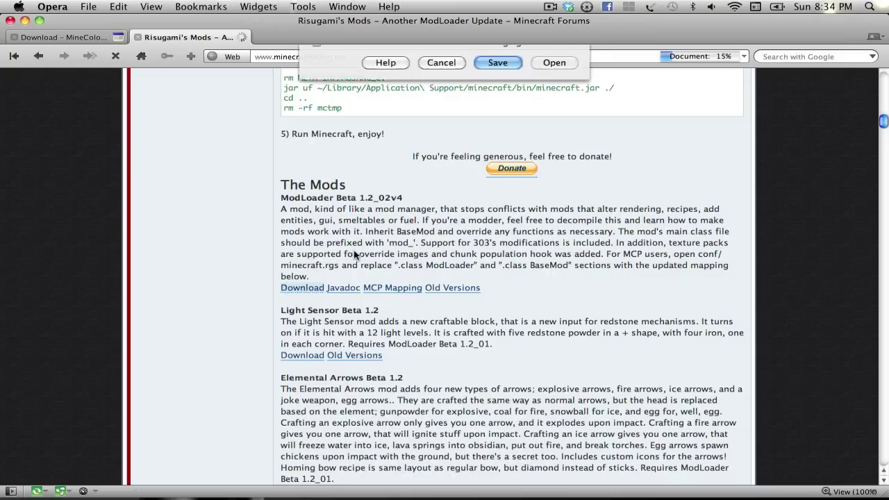
{"action": "left_click", "coordinate": [453, 168]}
{"action": "key", "text": "F11"}
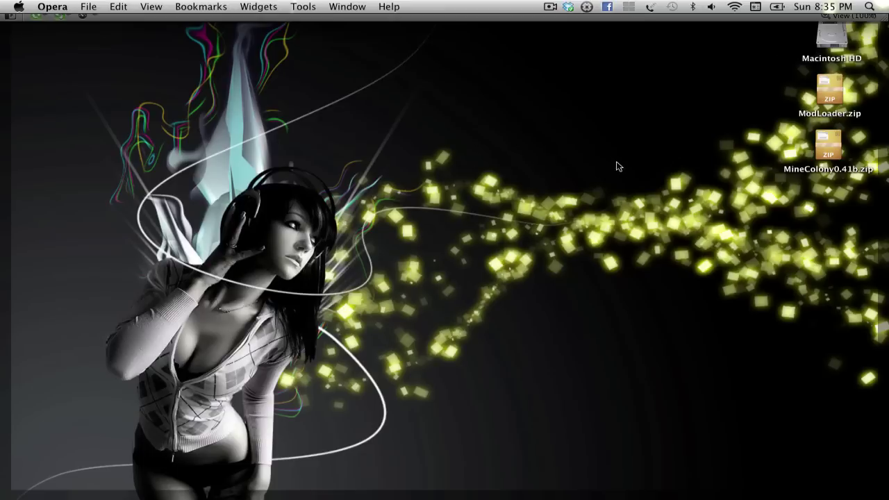
Extract ModLoader.zip and MineColony0.41b.zip together with The Unarchiver, then deselect them.
{"action": "left_click_drag", "start_coordinate": [776, 99], "coordinate": [880, 164]}
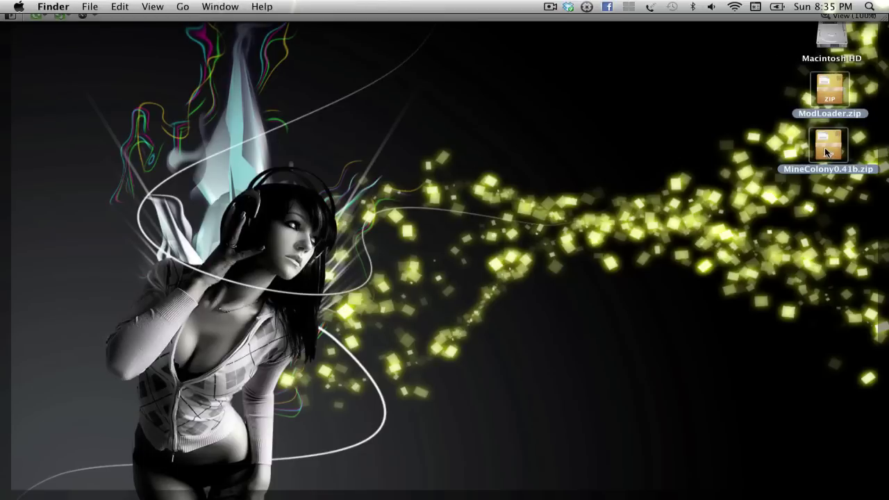
{"action": "right_click", "coordinate": [826, 153]}
{"action": "mouse_move", "coordinate": [767, 168]}
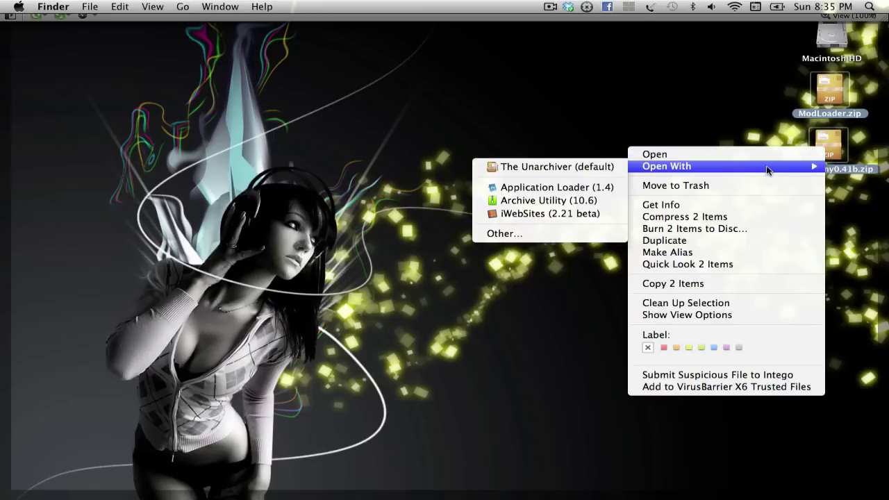
{"action": "left_click", "coordinate": [567, 169]}
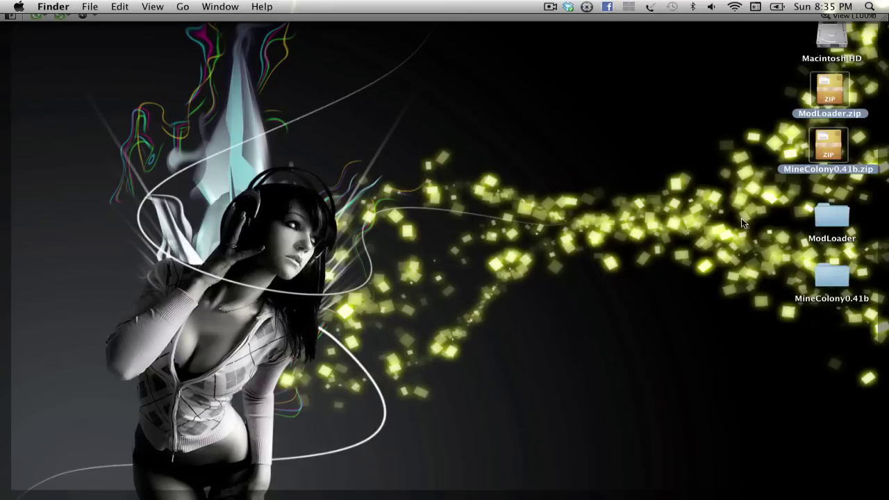
{"action": "left_click", "coordinate": [770, 215]}
{"action": "key", "text": "F11"}
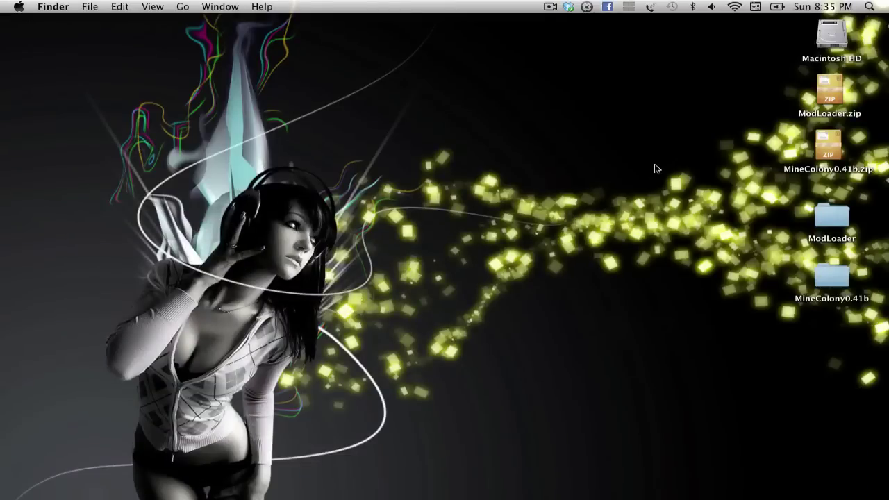
Navigate from Macintosh HD through home Library, Application Support and minecraft into the bin folder.
{"action": "double_click", "coordinate": [837, 42]}
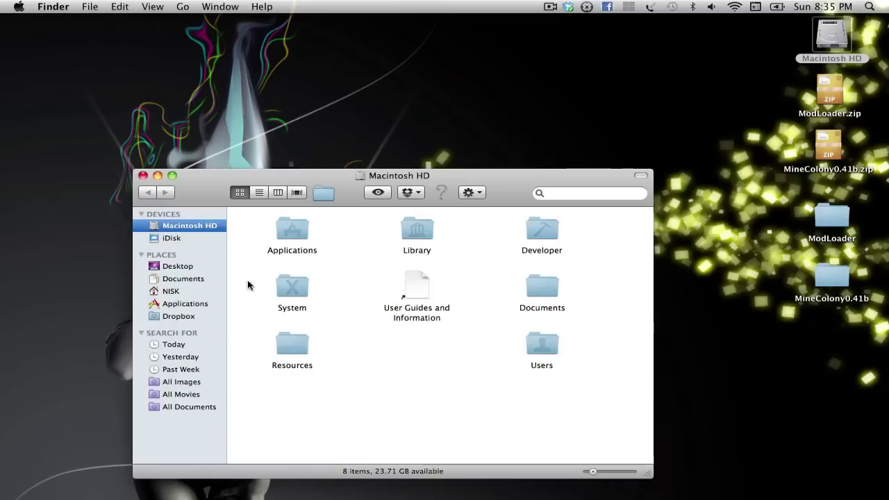
{"action": "left_click", "coordinate": [169, 292]}
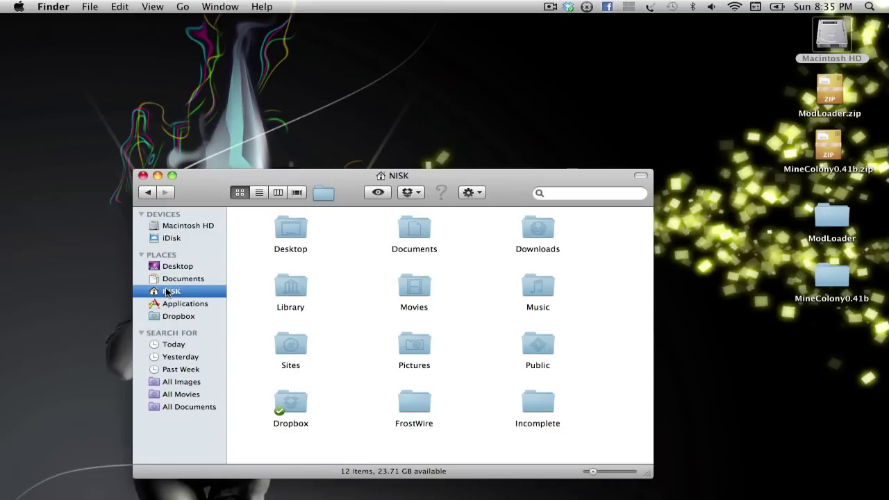
{"action": "double_click", "coordinate": [294, 292]}
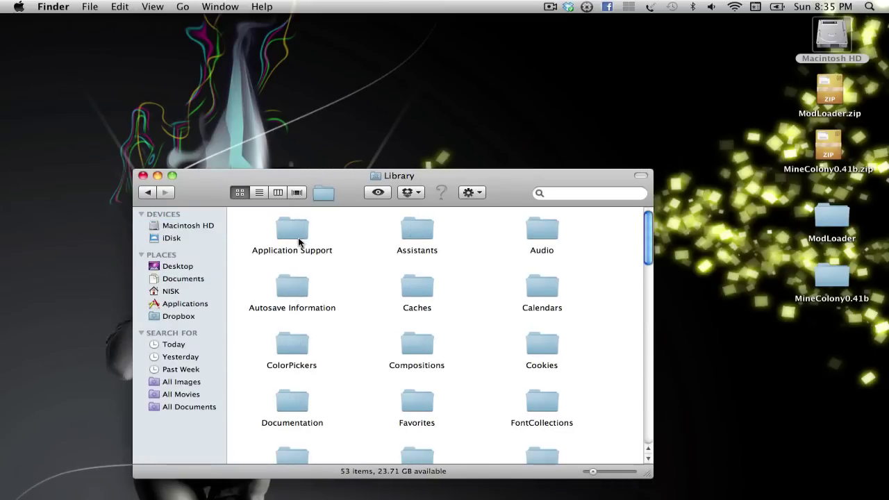
{"action": "double_click", "coordinate": [299, 241]}
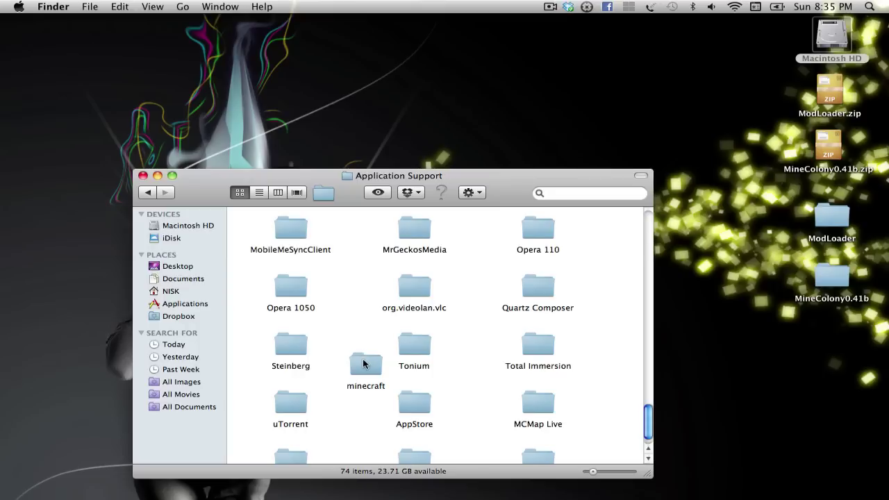
{"action": "scroll", "coordinate": [363, 358], "scroll_direction": "down", "scroll_amount": 2}
{"action": "left_click", "coordinate": [323, 196]}
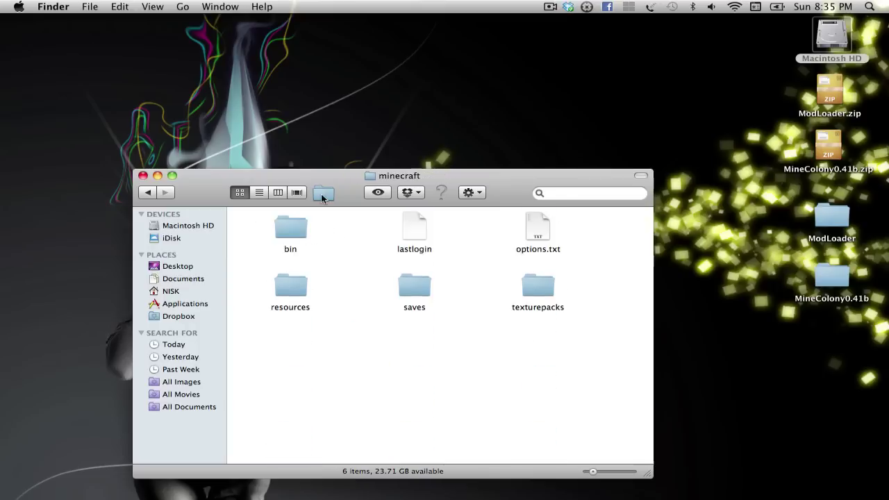
{"action": "double_click", "coordinate": [415, 288]}
{"action": "left_click", "coordinate": [145, 194]}
{"action": "double_click", "coordinate": [303, 231]}
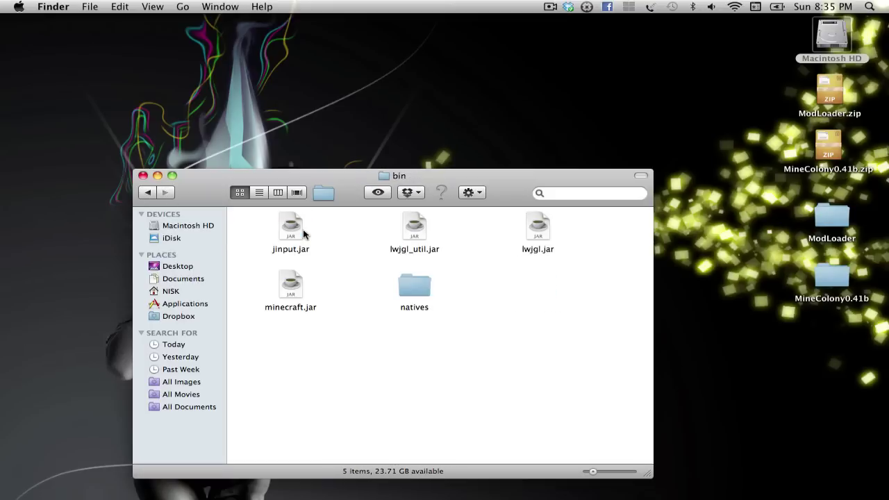
Unpack minecraft.jar into a folder with The Unarchiver.
{"action": "left_click", "coordinate": [295, 310]}
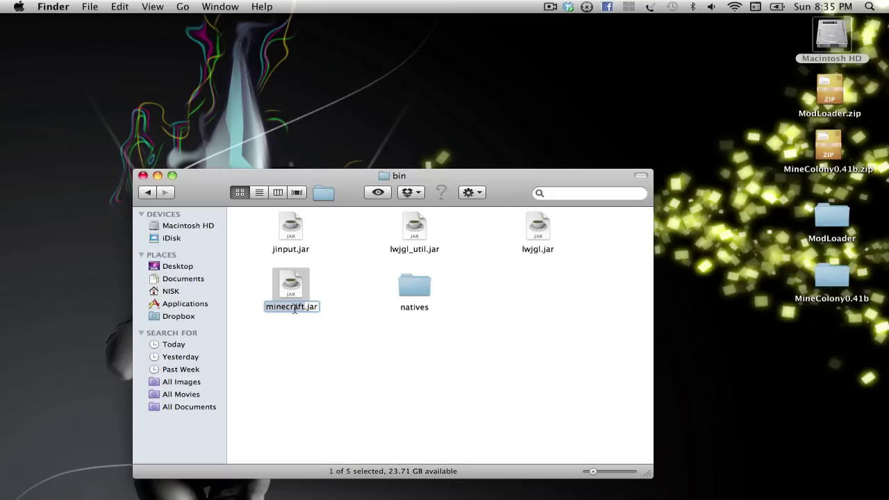
{"action": "left_click", "coordinate": [294, 295]}
{"action": "right_click", "coordinate": [294, 294]}
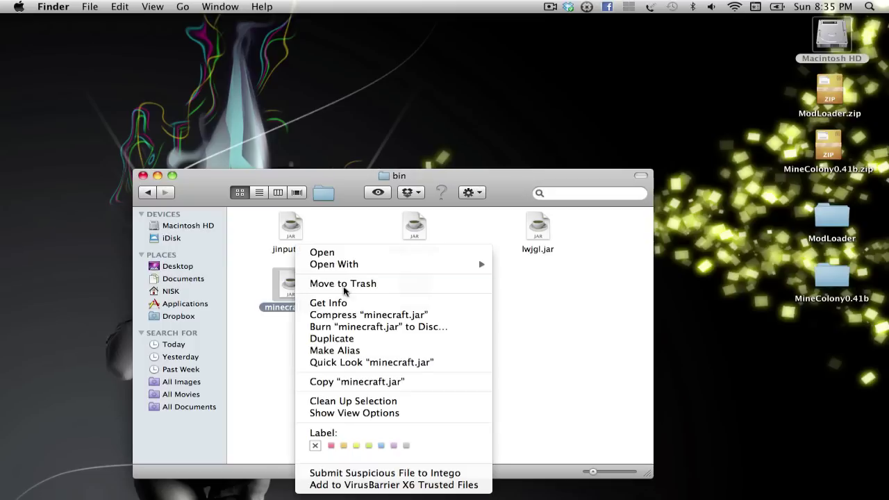
{"action": "mouse_move", "coordinate": [384, 265]}
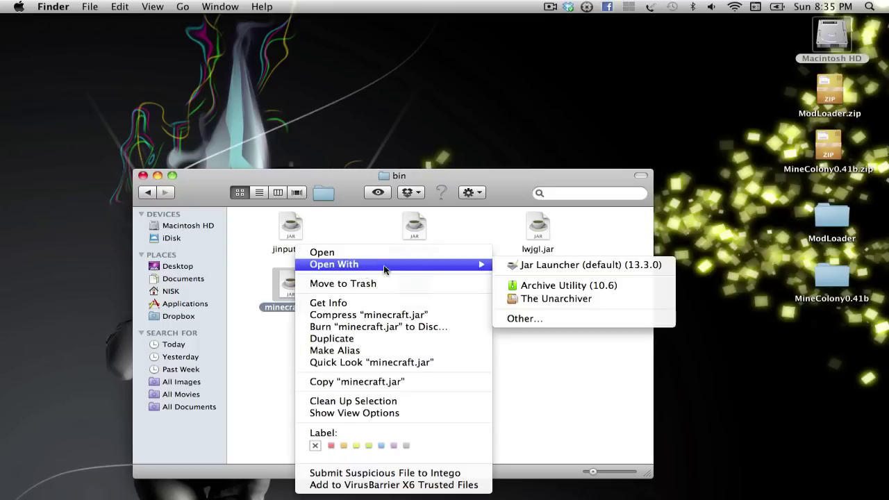
{"action": "left_click", "coordinate": [523, 299]}
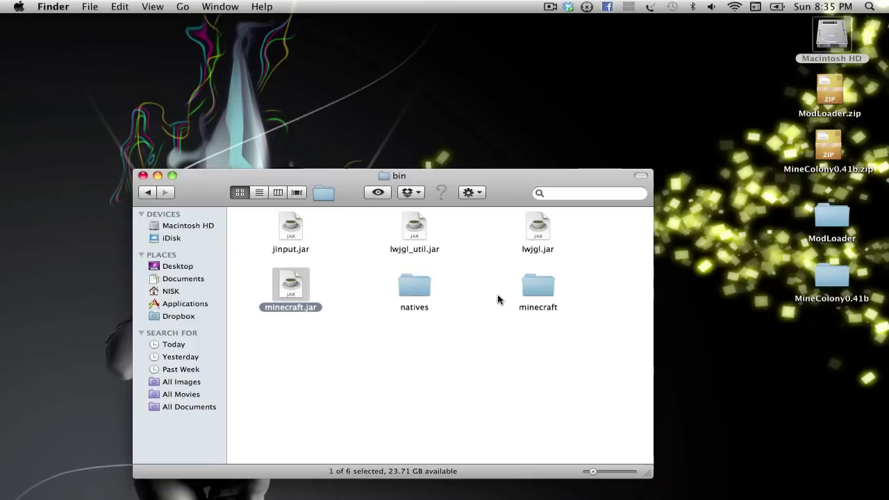
Rename the original jar to minecraftBU.jar as a backup.
{"action": "left_click", "coordinate": [294, 306]}
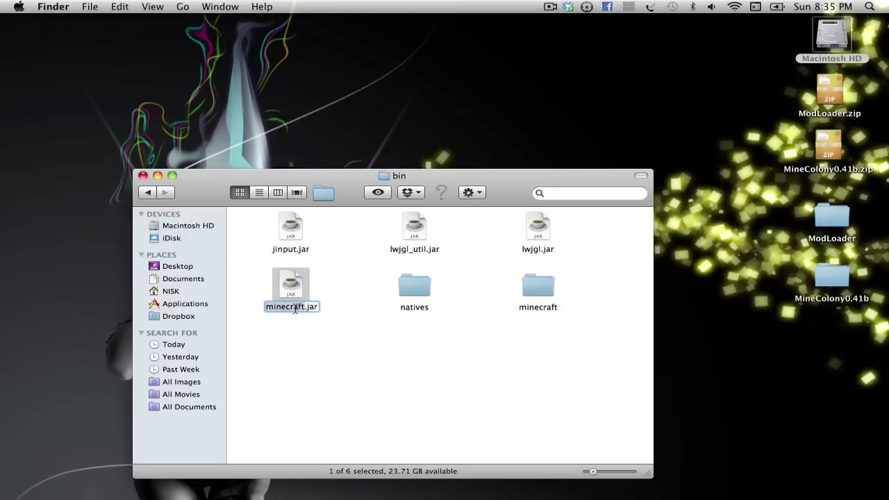
{"action": "key", "text": "Right"}
{"action": "type", "text": "8U"}
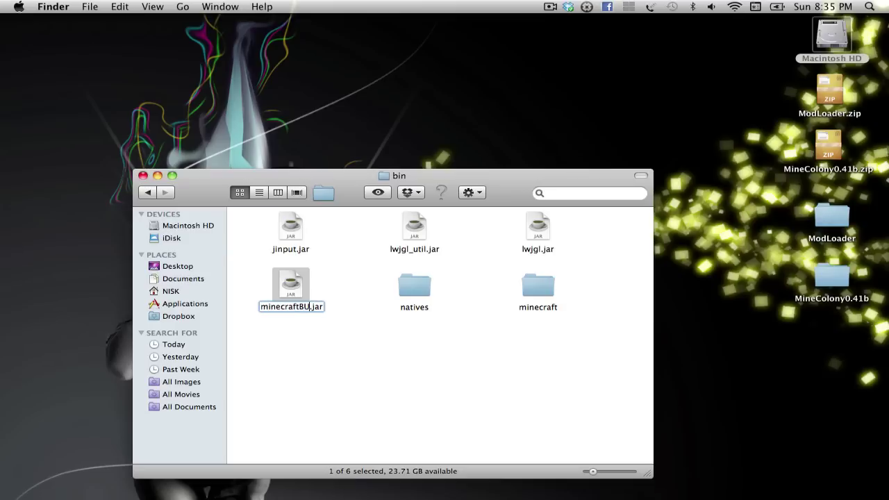
{"action": "key", "text": "Return"}
{"action": "left_click", "coordinate": [580, 339]}
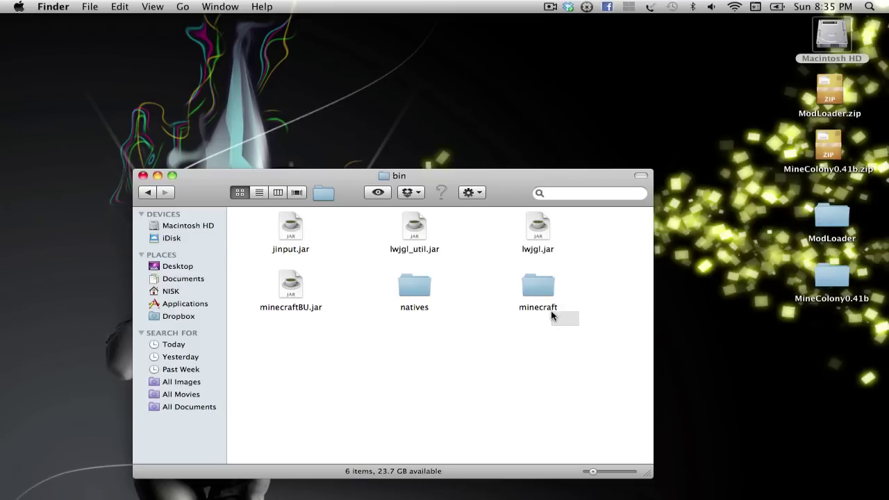
Rename the extracted minecraft folder to minecraft.jar, accepting the .jar extension.
{"action": "left_click", "coordinate": [551, 310]}
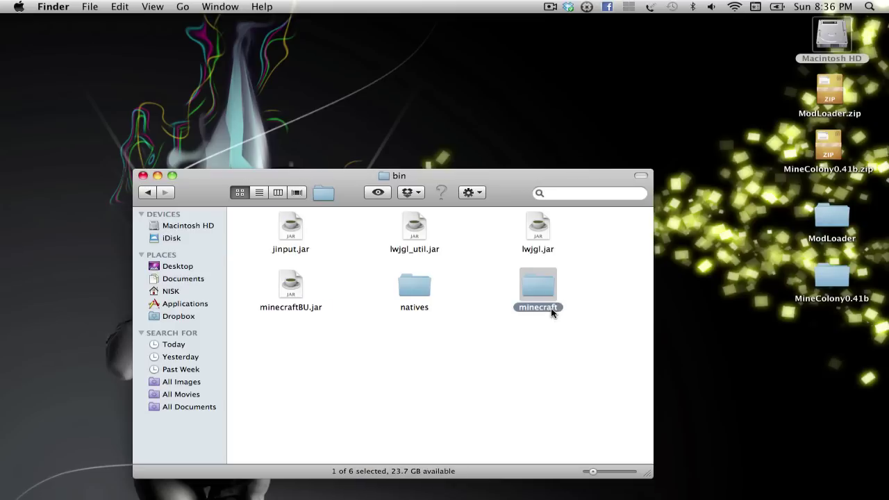
{"action": "left_click", "coordinate": [552, 312]}
{"action": "key", "text": "Right"}
{"action": "type", "text": ".jar"}
{"action": "key", "text": "Return"}
{"action": "left_click", "coordinate": [552, 200]}
{"action": "left_click", "coordinate": [469, 301]}
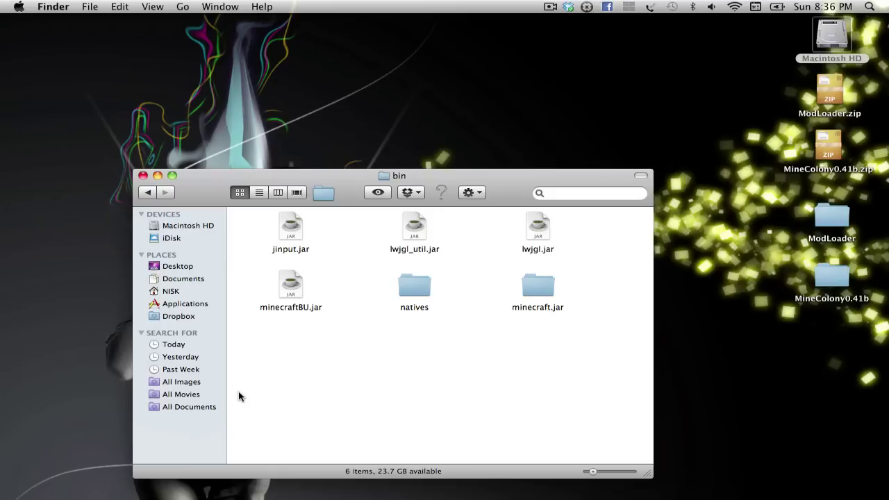
{"action": "left_click", "coordinate": [148, 194]}
{"action": "left_click", "coordinate": [148, 195]}
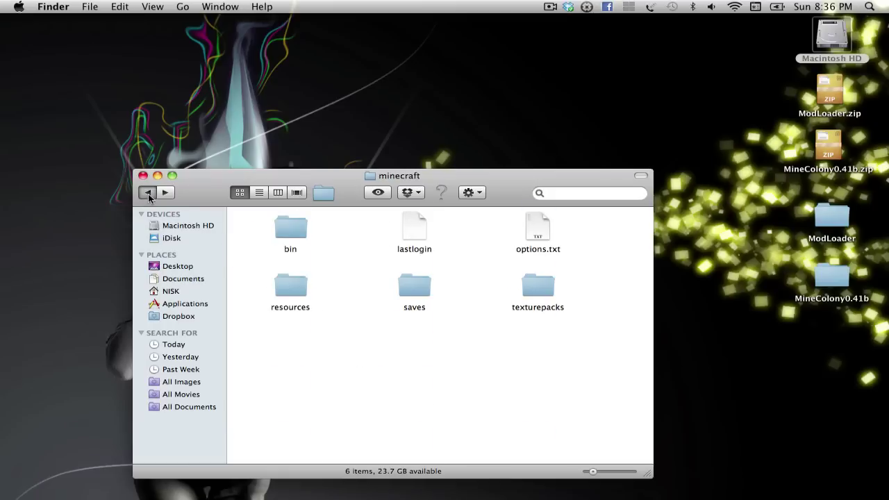
{"action": "double_click", "coordinate": [358, 338]}
{"action": "double_click", "coordinate": [293, 234]}
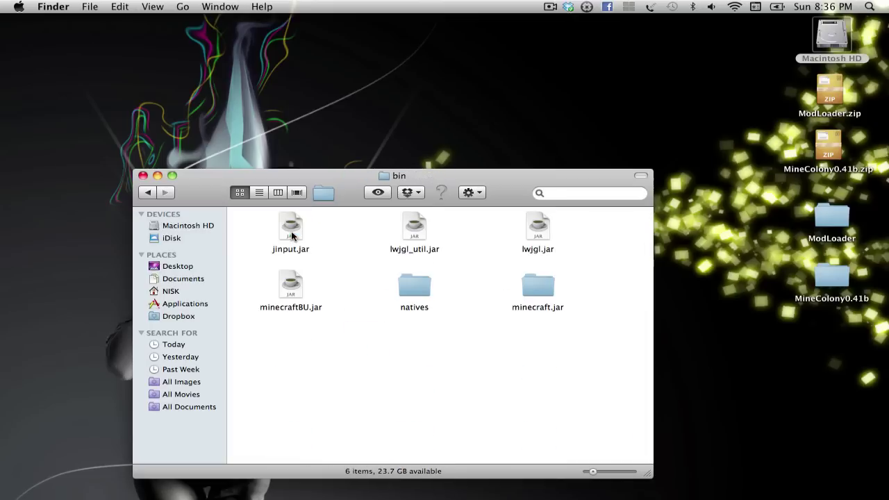
Open the minecraft.jar folder in list view sorted by Kind and trash META-INF.
{"action": "double_click", "coordinate": [540, 289]}
{"action": "scroll", "coordinate": [472, 276], "scroll_direction": "down", "scroll_amount": 3}
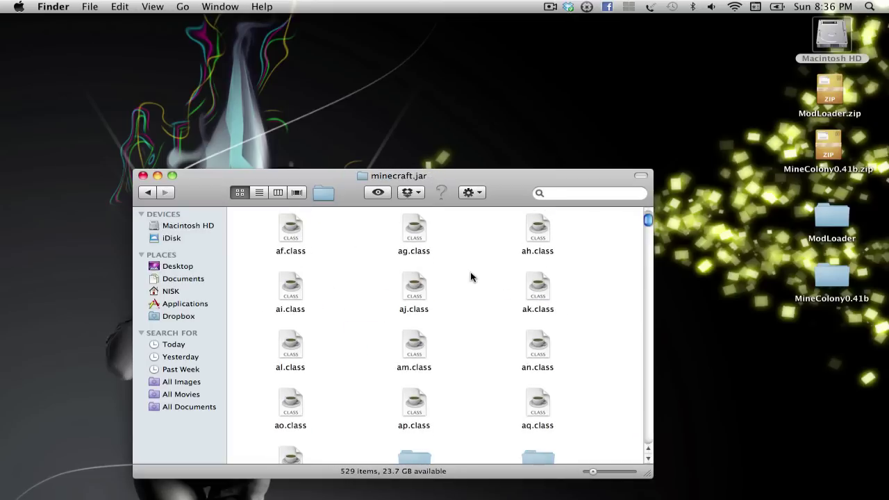
{"action": "left_click", "coordinate": [259, 193]}
{"action": "scroll", "coordinate": [595, 249], "scroll_direction": "right", "scroll_amount": 5}
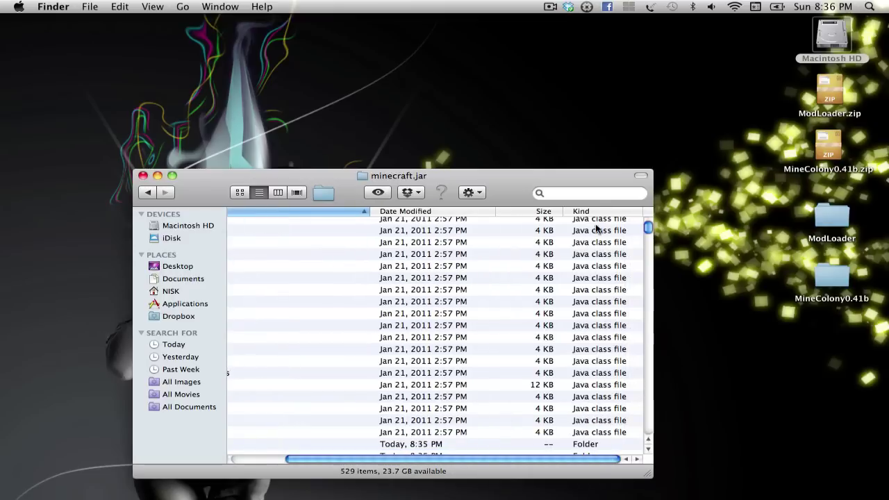
{"action": "left_click", "coordinate": [598, 212]}
{"action": "scroll", "coordinate": [397, 298], "scroll_direction": "left", "scroll_amount": 5}
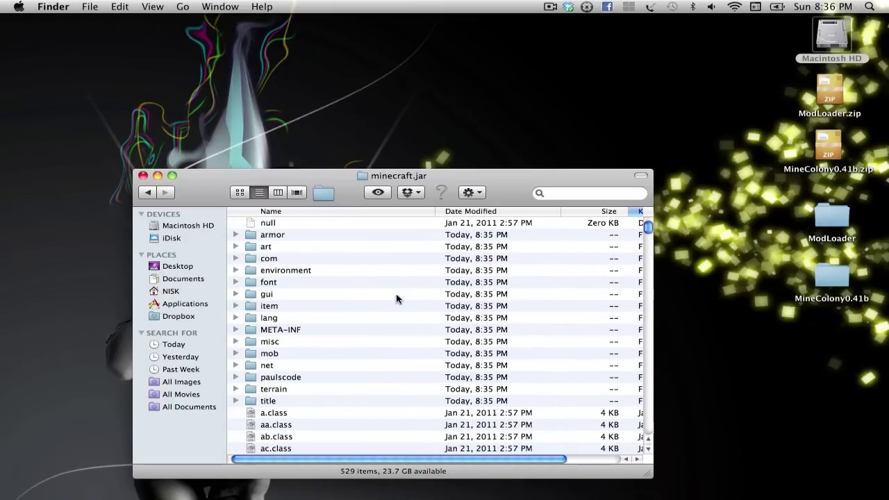
{"action": "right_click", "coordinate": [268, 330]}
{"action": "left_click", "coordinate": [323, 295]}
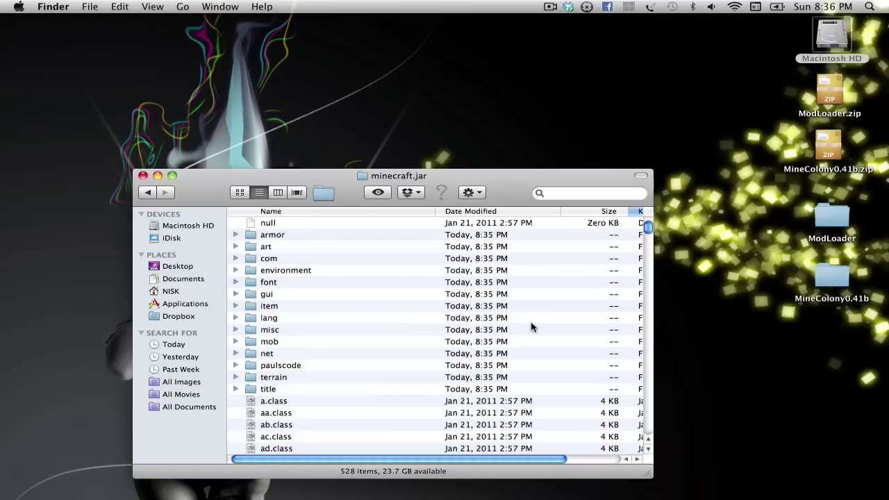
Move all 11 ModLoader files into minecraft.jar, replacing every conflicting file.
{"action": "double_click", "coordinate": [835, 217]}
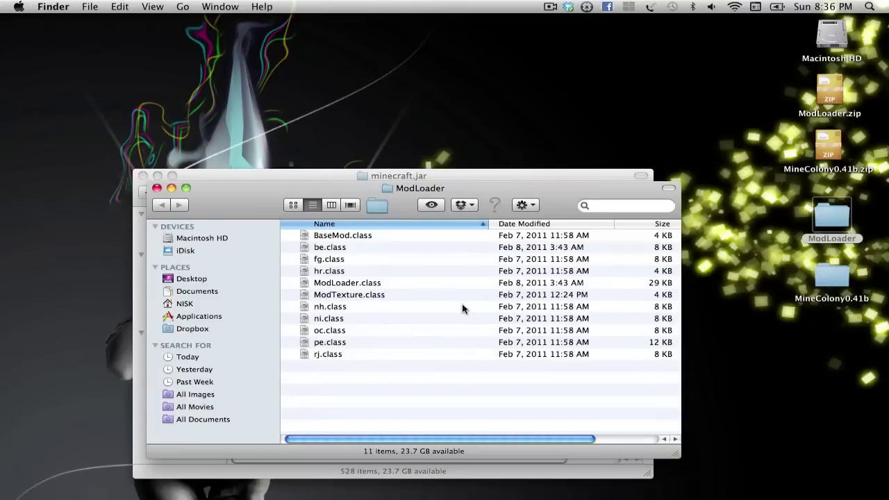
{"action": "left_click", "coordinate": [463, 307]}
{"action": "key", "text": "super+a"}
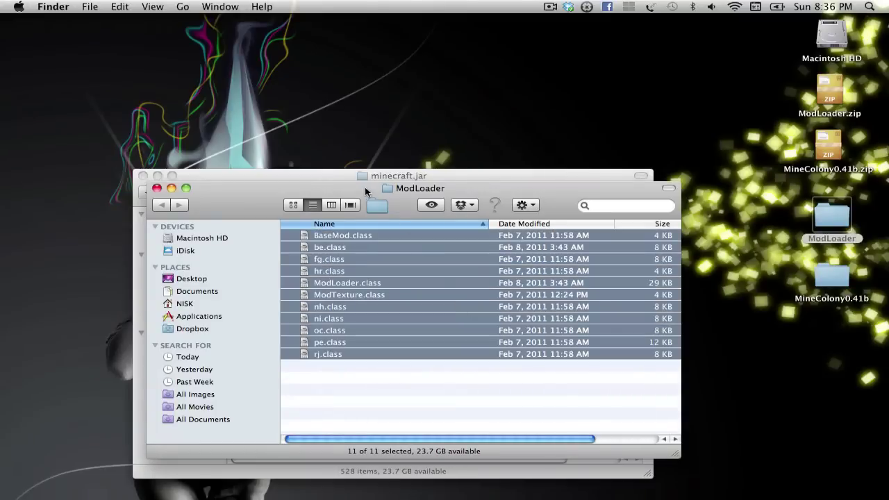
{"action": "left_click_drag", "start_coordinate": [364, 186], "coordinate": [523, 60]}
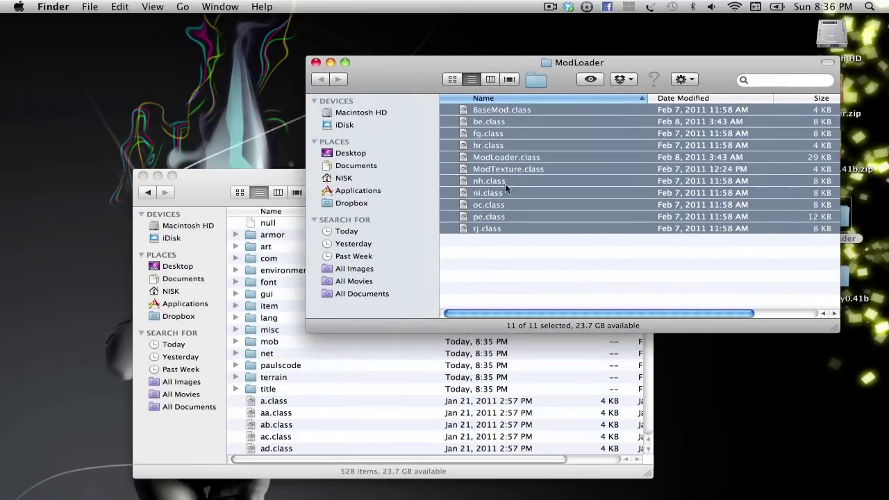
{"action": "left_click_drag", "start_coordinate": [505, 183], "coordinate": [304, 422]}
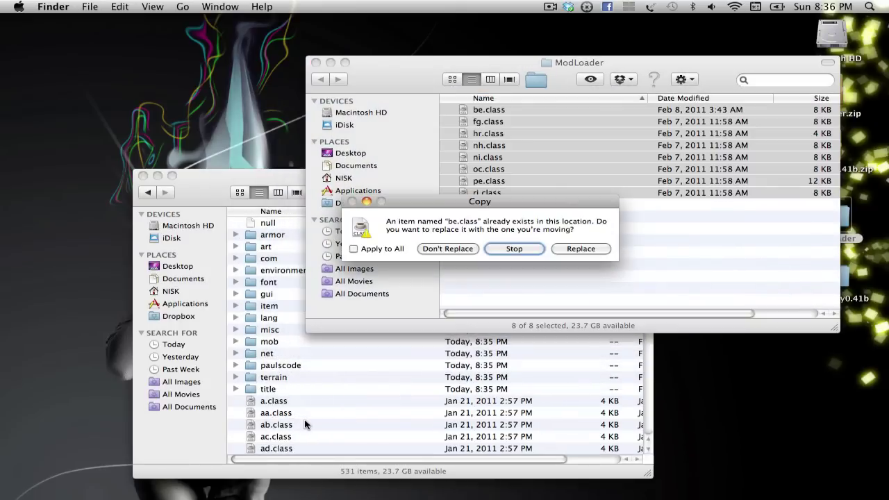
{"action": "left_click", "coordinate": [397, 251]}
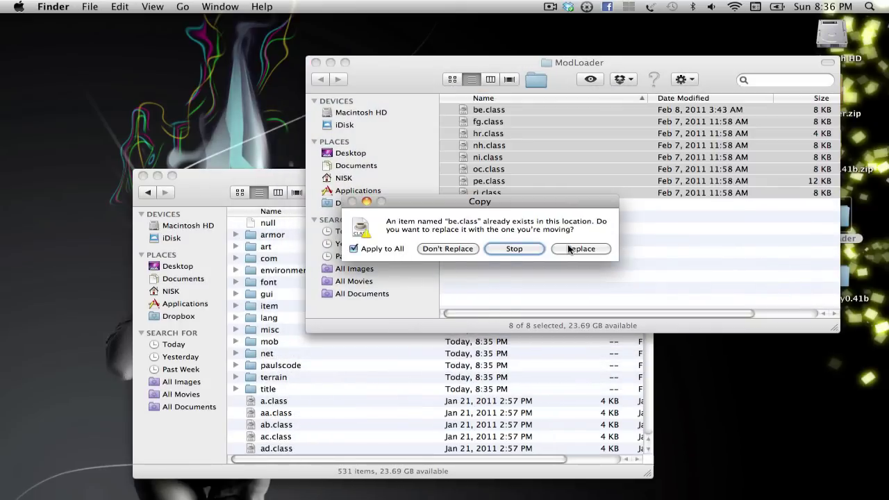
{"action": "left_click", "coordinate": [570, 250]}
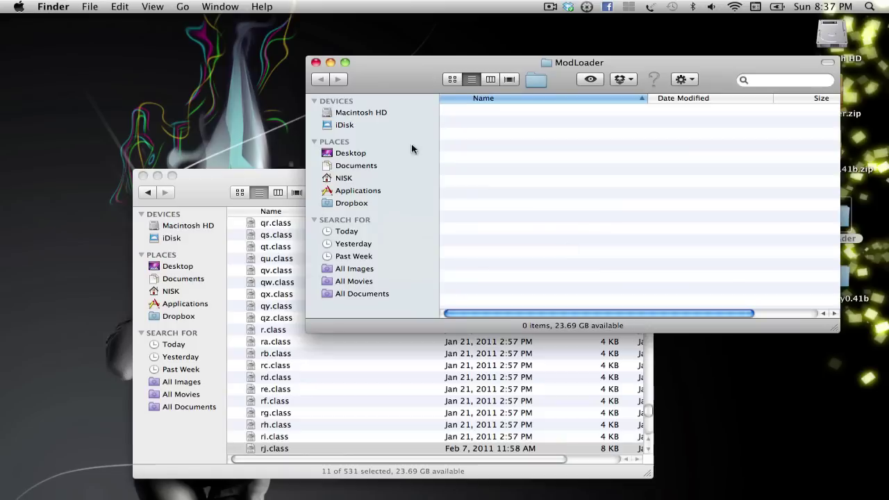
Close the empty ModLoader window and move the ModLoader folder to the Trash.
{"action": "left_click", "coordinate": [316, 63]}
{"action": "right_click", "coordinate": [826, 208]}
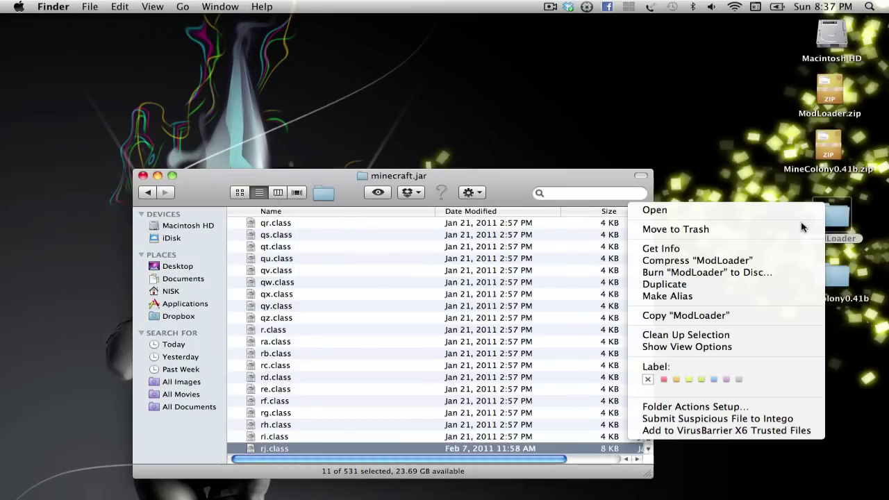
{"action": "left_click", "coordinate": [798, 227]}
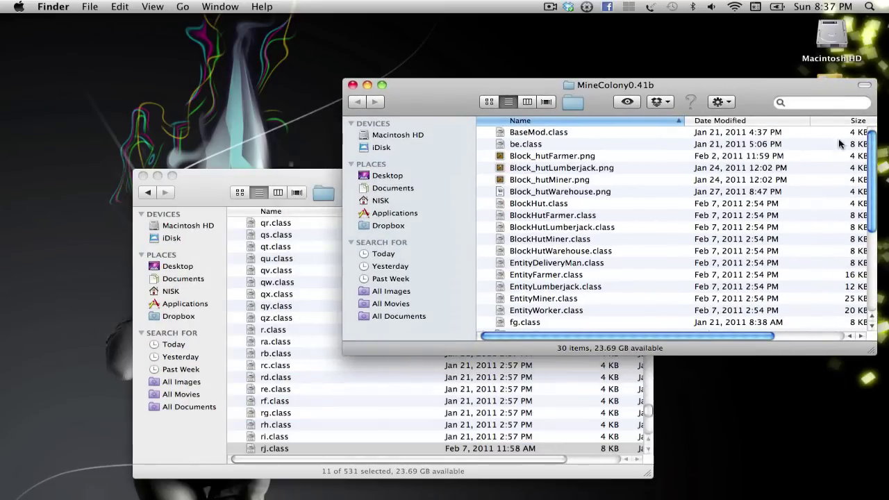
Sort the MineColony0.41b files by Kind and trash README.txt.
{"action": "scroll", "coordinate": [839, 144], "scroll_direction": "right", "scroll_amount": 5}
{"action": "left_click", "coordinate": [831, 123]}
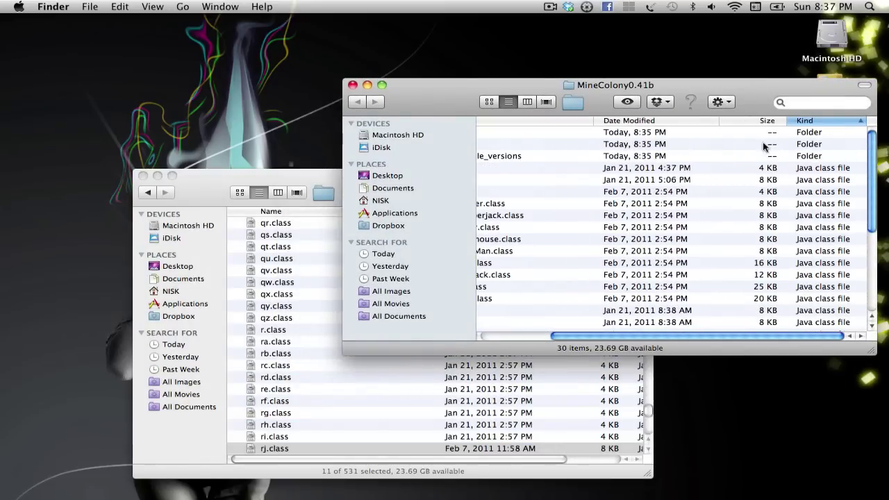
{"action": "scroll", "coordinate": [702, 180], "scroll_direction": "left", "scroll_amount": 5}
{"action": "scroll", "coordinate": [615, 169], "scroll_direction": "right", "scroll_amount": 5}
{"action": "scroll", "coordinate": [651, 165], "scroll_direction": "left", "scroll_amount": 5}
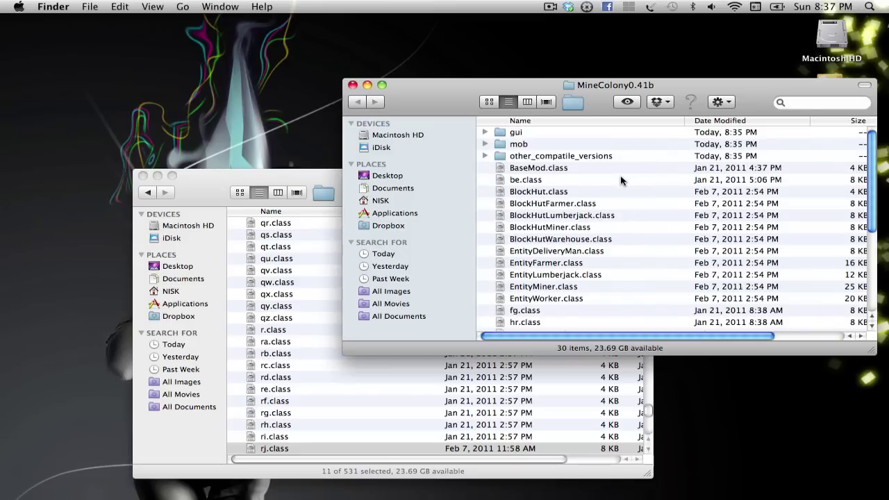
{"action": "scroll", "coordinate": [621, 181], "scroll_direction": "down", "scroll_amount": 10}
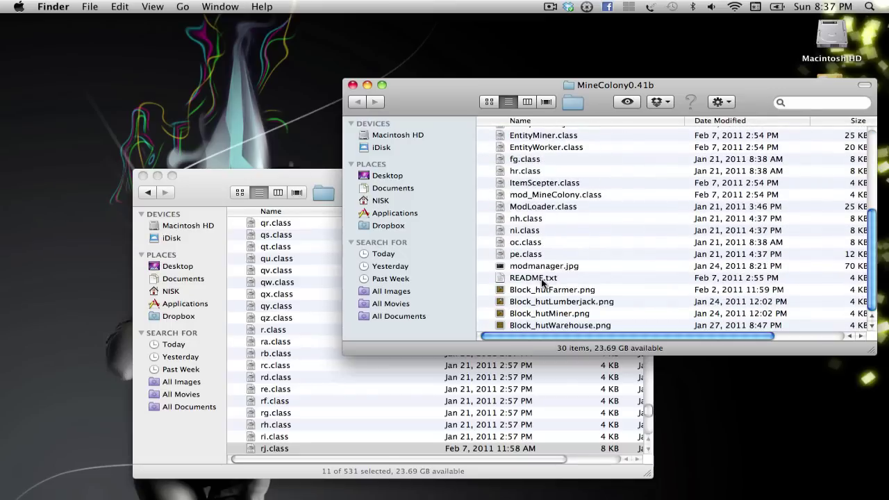
{"action": "right_click", "coordinate": [542, 281]}
{"action": "left_click", "coordinate": [584, 297]}
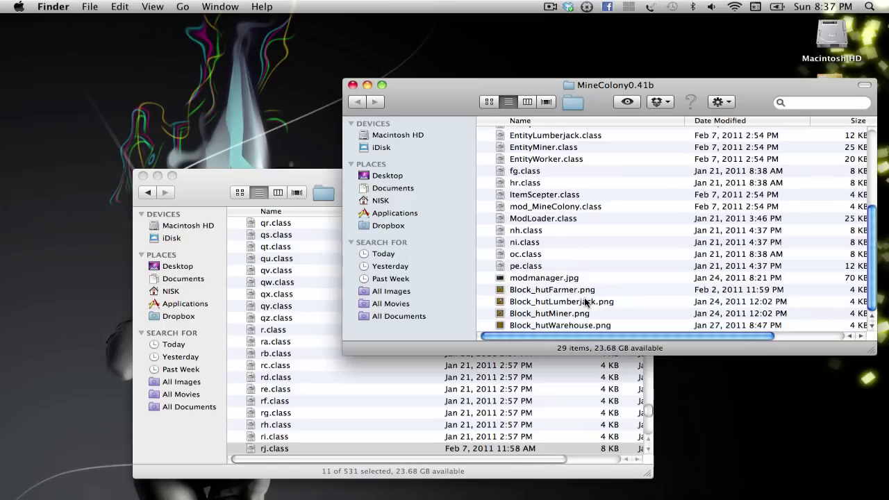
Select all MineColony items except the gui, mob and other_compatile_versions folders.
{"action": "scroll", "coordinate": [613, 208], "scroll_direction": "up", "scroll_amount": 3}
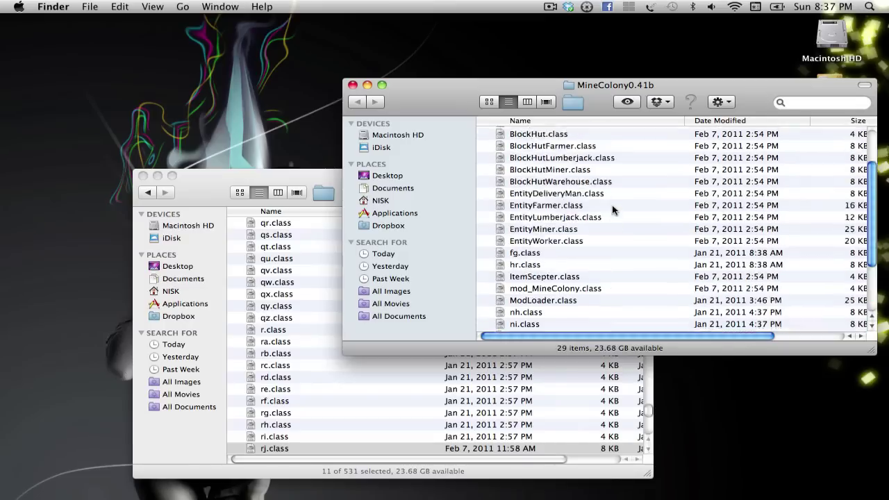
{"action": "scroll", "coordinate": [611, 210], "scroll_direction": "up", "scroll_amount": 3}
{"action": "left_click", "coordinate": [590, 264]}
{"action": "key", "text": "super+a"}
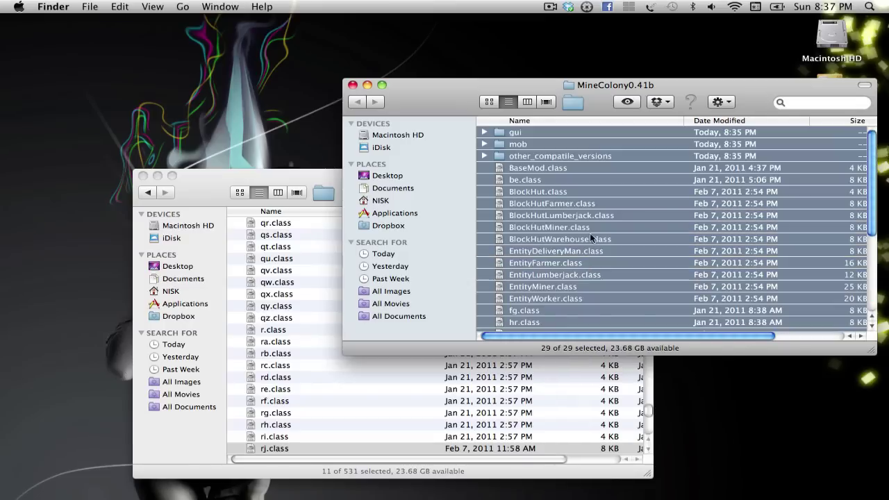
{"action": "left_click", "coordinate": [580, 152], "text": "super"}
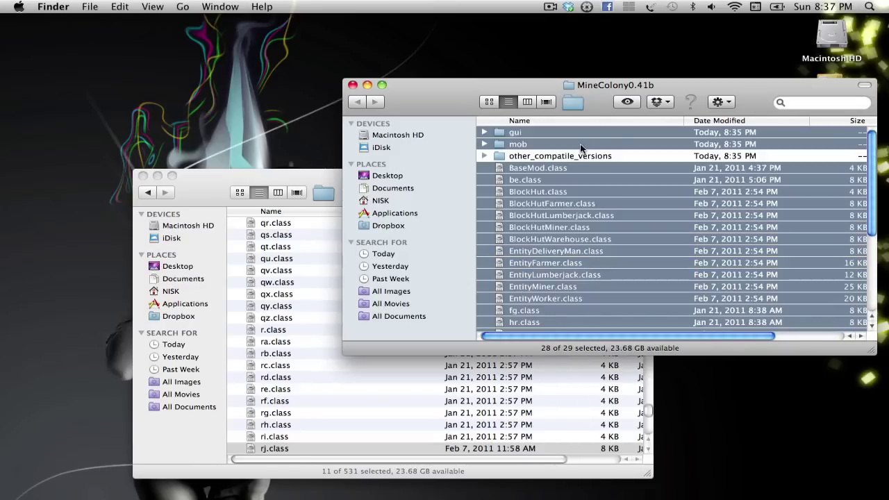
{"action": "left_click", "coordinate": [577, 144], "text": "super"}
{"action": "left_click", "coordinate": [573, 135], "text": "super"}
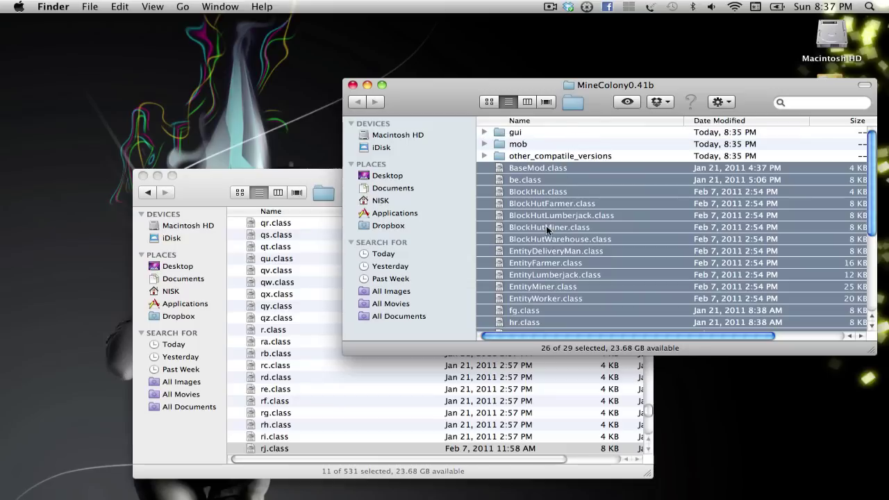
{"action": "left_click", "coordinate": [548, 229]}
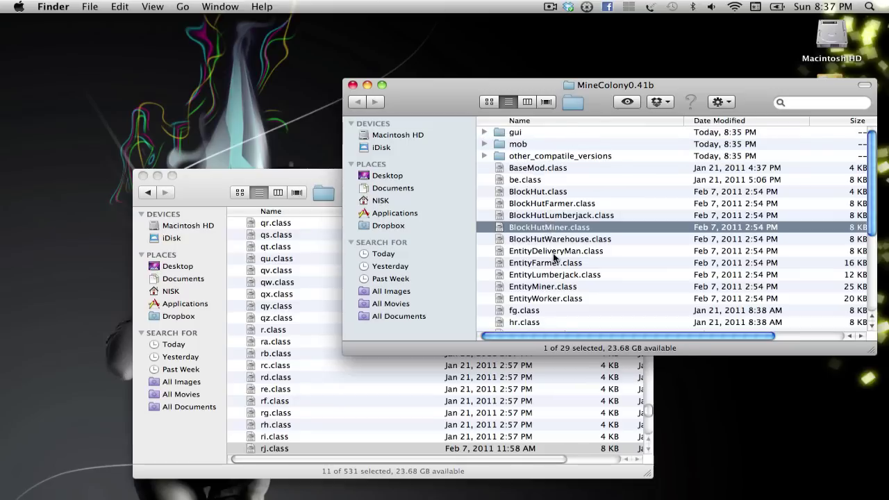
{"action": "left_click", "coordinate": [553, 254]}
{"action": "key", "text": "super+a"}
{"action": "mouse_move", "coordinate": [569, 156]}
{"action": "left_mouse_down"}
{"action": "mouse_move", "coordinate": [556, 138]}
{"action": "mouse_move", "coordinate": [565, 158]}
{"action": "left_mouse_up"}
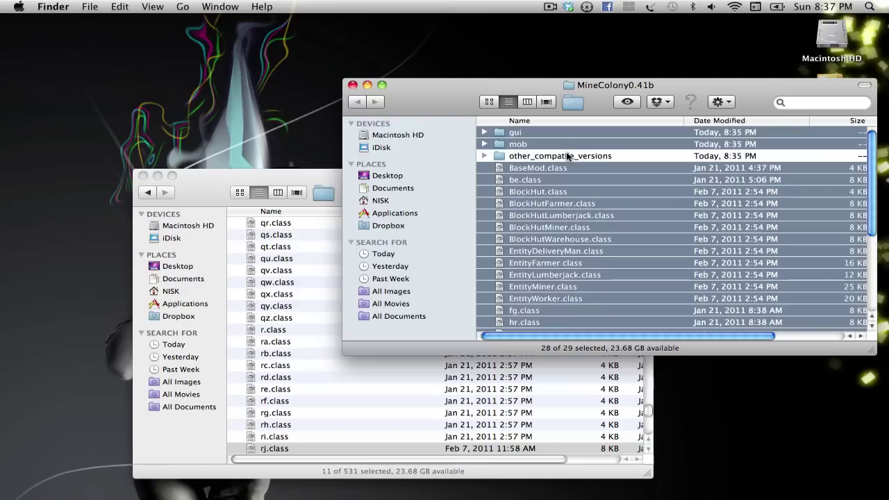
{"action": "left_click", "coordinate": [565, 142], "text": "super"}
{"action": "left_click", "coordinate": [565, 137], "text": "super"}
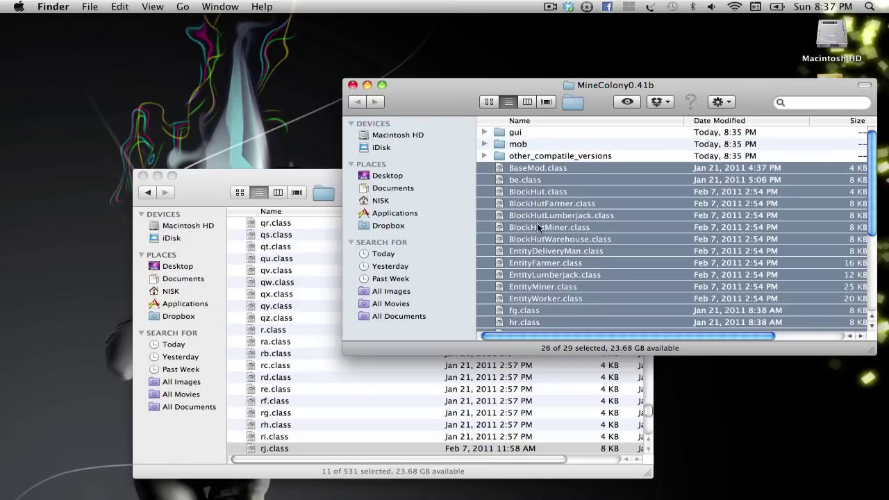
Move the 26 class files into minecraft.jar, replacing existing copies for all conflicts.
{"action": "left_click_drag", "start_coordinate": [532, 228], "coordinate": [284, 338]}
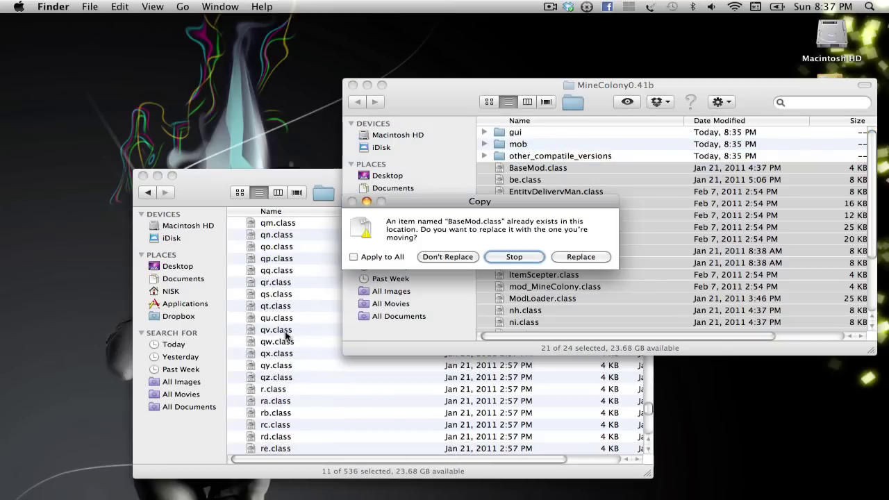
{"action": "left_click", "coordinate": [353, 257]}
{"action": "left_click", "coordinate": [572, 254]}
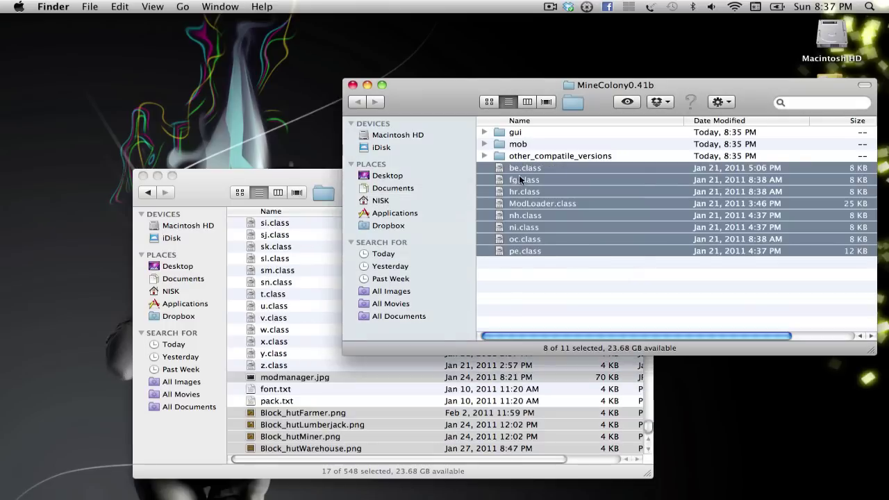
{"action": "left_click", "coordinate": [297, 269]}
{"action": "scroll", "coordinate": [297, 268], "scroll_direction": "up", "scroll_amount": 15}
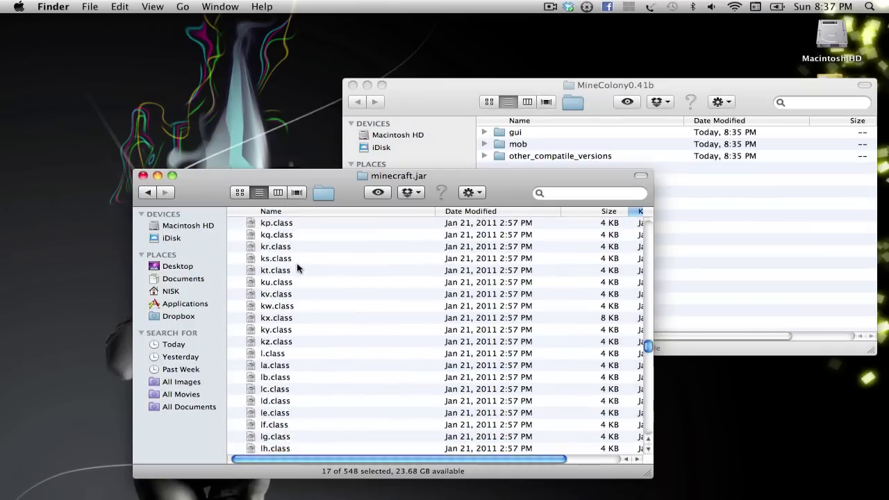
Move the two scepter PNGs from the mod's gui folder into minecraft.jar's gui folder.
{"action": "scroll", "coordinate": [297, 268], "scroll_direction": "up", "scroll_amount": 10}
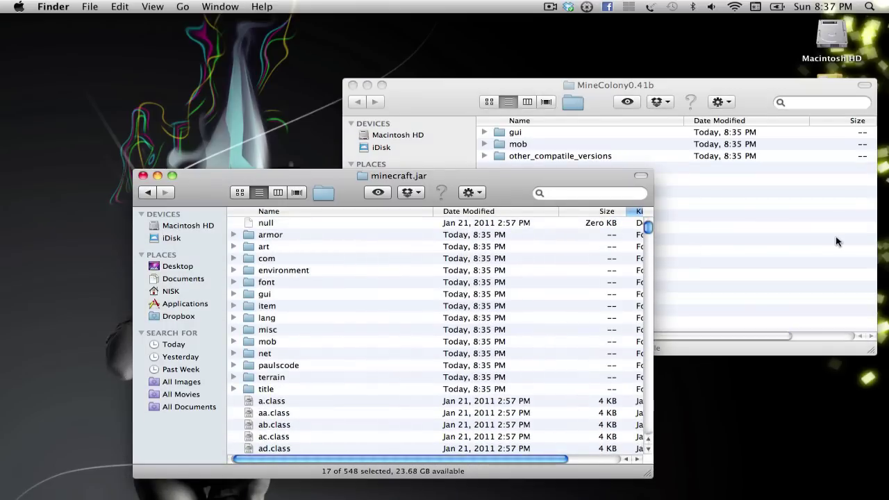
{"action": "left_click", "coordinate": [755, 243]}
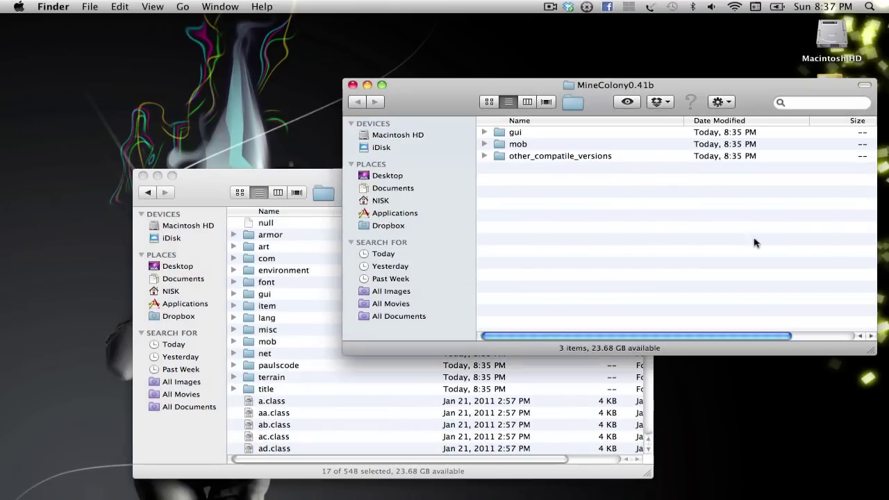
{"action": "double_click", "coordinate": [512, 132]}
{"action": "key", "text": "super+a"}
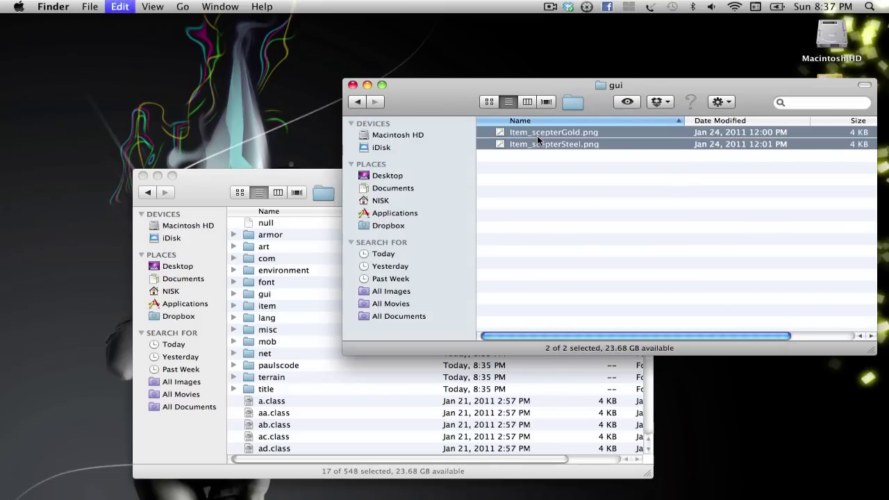
{"action": "mouse_move", "coordinate": [537, 135]}
{"action": "left_mouse_down"}
{"action": "mouse_move", "coordinate": [410, 228]}
{"action": "mouse_move", "coordinate": [257, 294]}
{"action": "left_mouse_up"}
{"action": "left_click", "coordinate": [357, 101]}
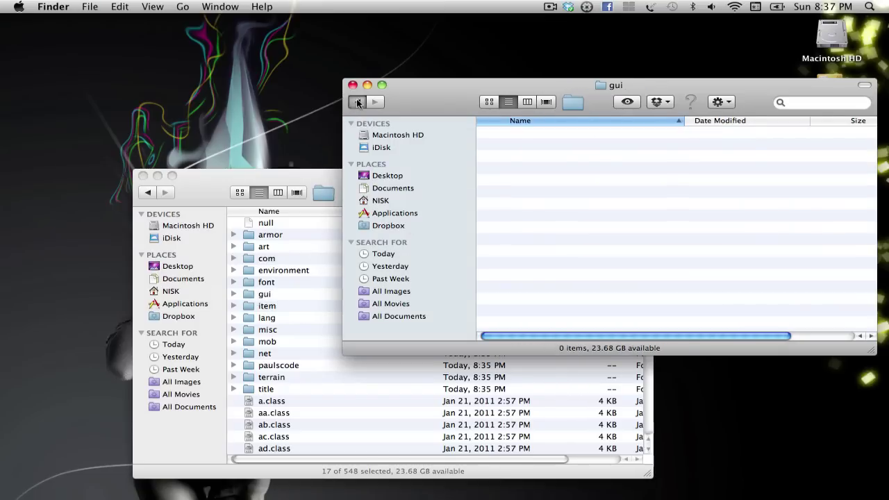
Move the four mob PNGs into minecraft.jar's mob folder.
{"action": "double_click", "coordinate": [526, 145]}
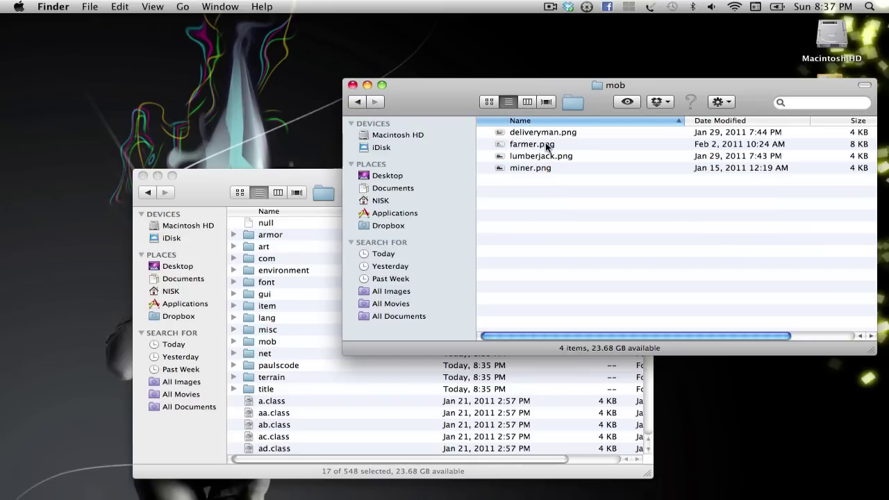
{"action": "left_click", "coordinate": [546, 145]}
{"action": "key", "text": "super+a"}
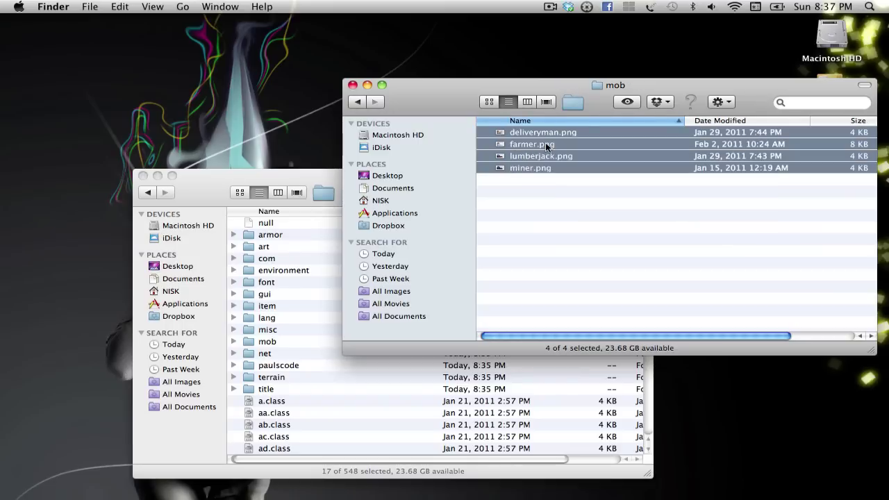
{"action": "mouse_move", "coordinate": [546, 143]}
{"action": "left_mouse_down"}
{"action": "mouse_move", "coordinate": [389, 202]}
{"action": "mouse_move", "coordinate": [298, 306]}
{"action": "mouse_move", "coordinate": [375, 295]}
{"action": "mouse_move", "coordinate": [283, 320]}
{"action": "mouse_move", "coordinate": [271, 338]}
{"action": "left_mouse_up"}
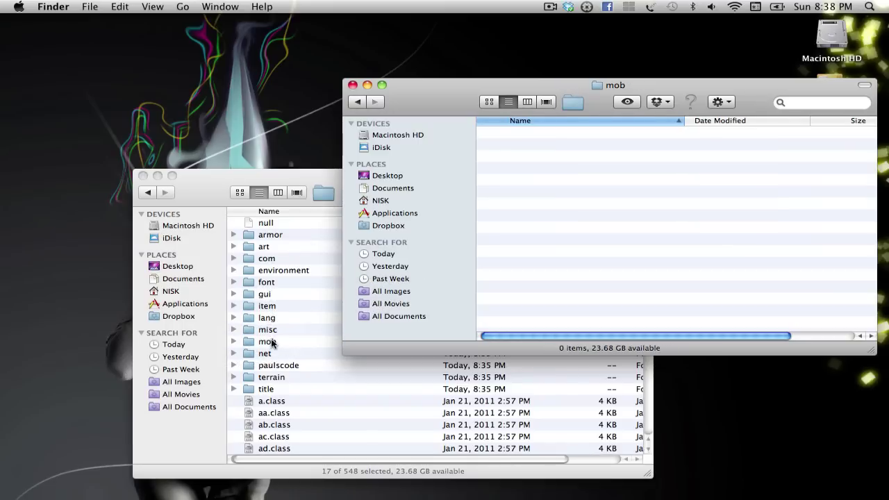
{"action": "left_click", "coordinate": [358, 103]}
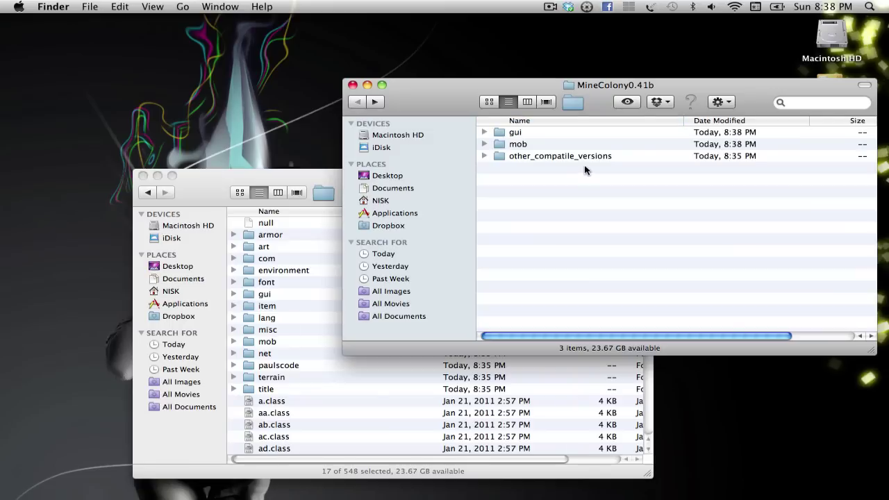
Close the minecraft.jar and MineColony0.41b windows, launch MinecraftSP and reach Singleplayer's world list.
{"action": "left_click", "coordinate": [142, 176]}
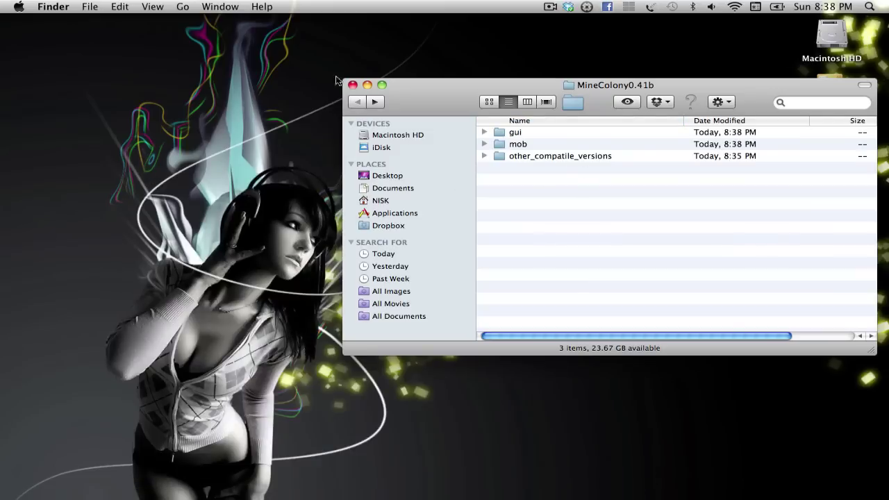
{"action": "left_click", "coordinate": [352, 85]}
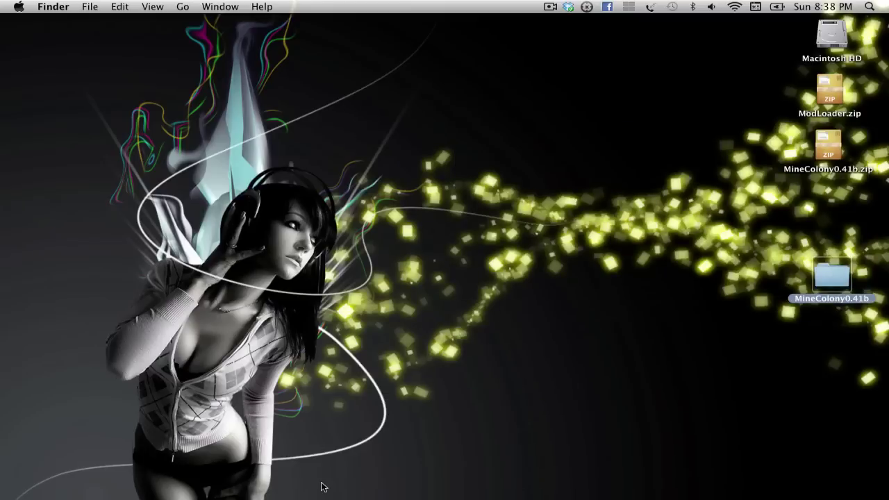
{"action": "mouse_move", "coordinate": [307, 497]}
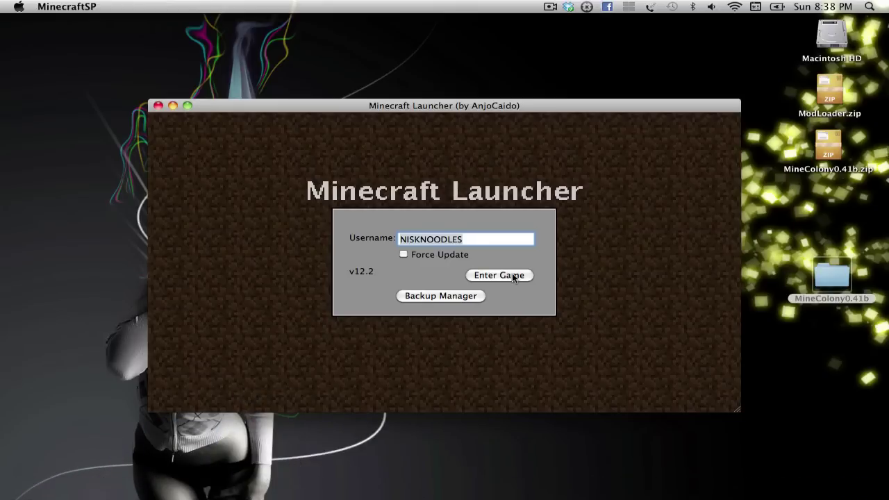
{"action": "left_click", "coordinate": [512, 275]}
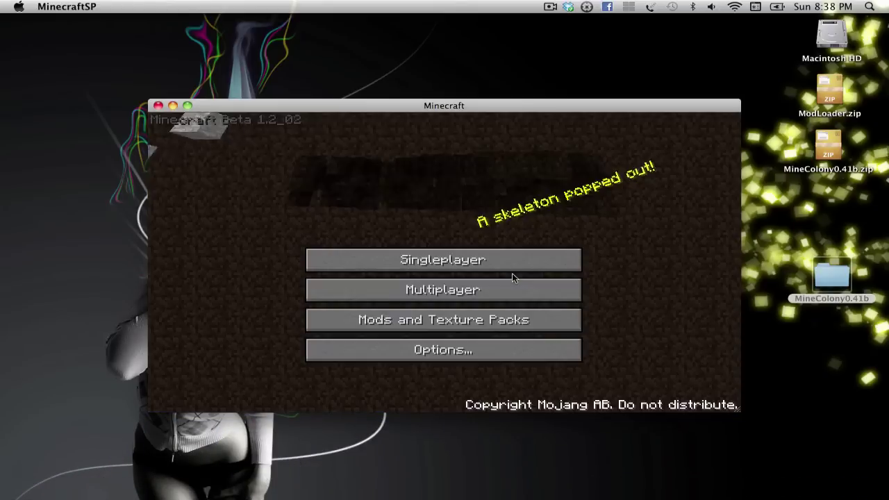
{"action": "left_click", "coordinate": [407, 262]}
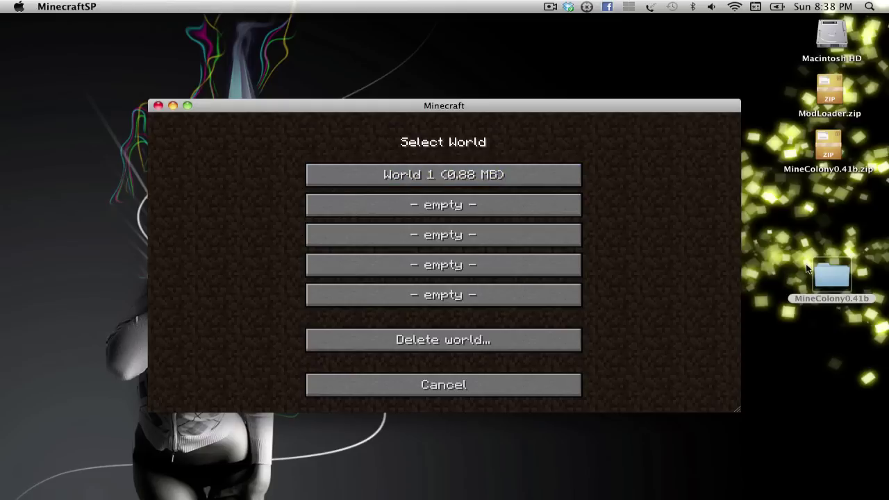
{"action": "double_click", "coordinate": [844, 279]}
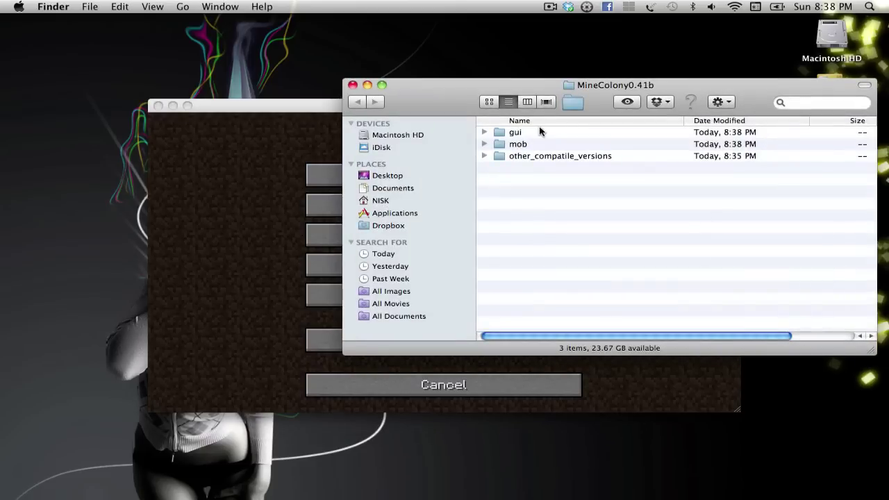
{"action": "double_click", "coordinate": [536, 156]}
{"action": "double_click", "coordinate": [532, 145]}
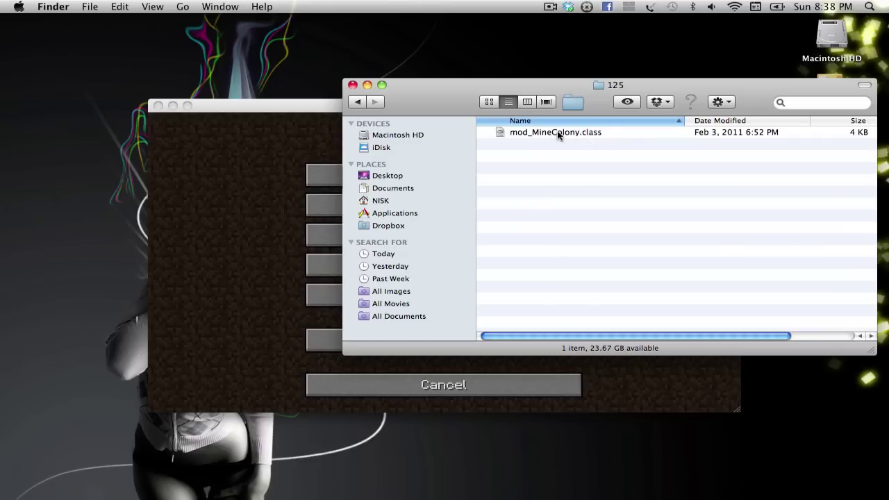
{"action": "left_click", "coordinate": [359, 103]}
{"action": "left_click", "coordinate": [360, 102]}
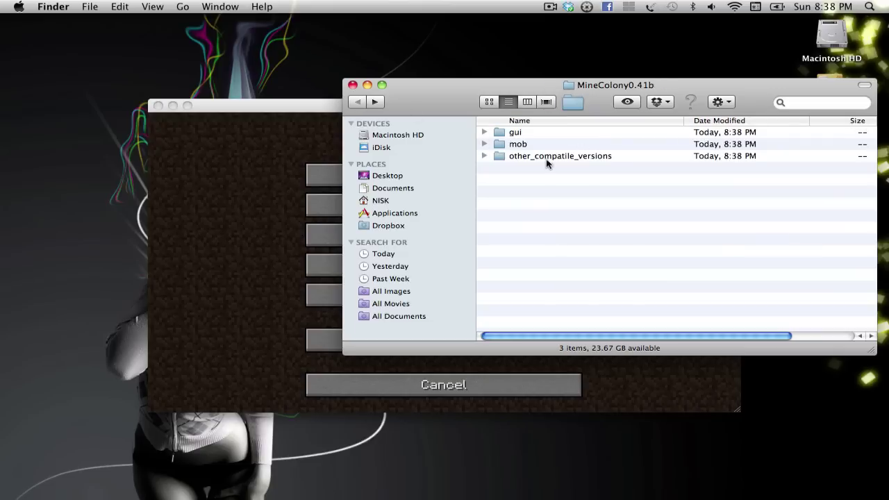
{"action": "double_click", "coordinate": [583, 157]}
{"action": "double_click", "coordinate": [517, 133]}
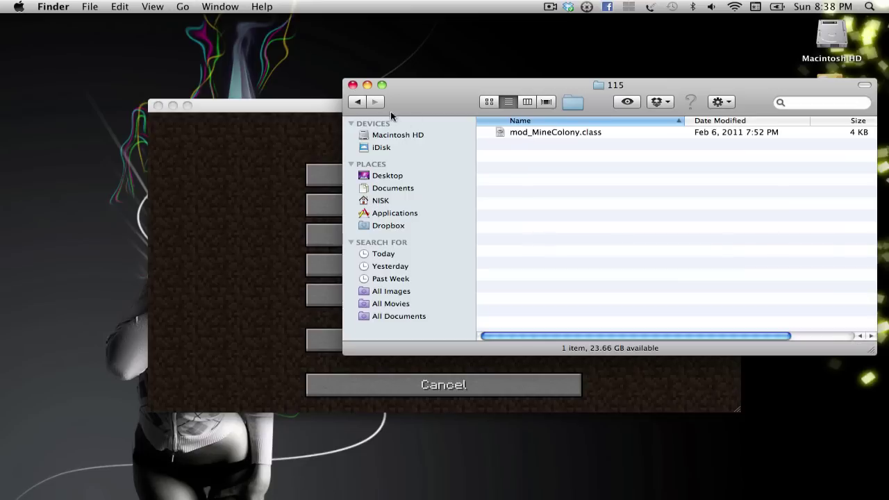
{"action": "left_click", "coordinate": [353, 86]}
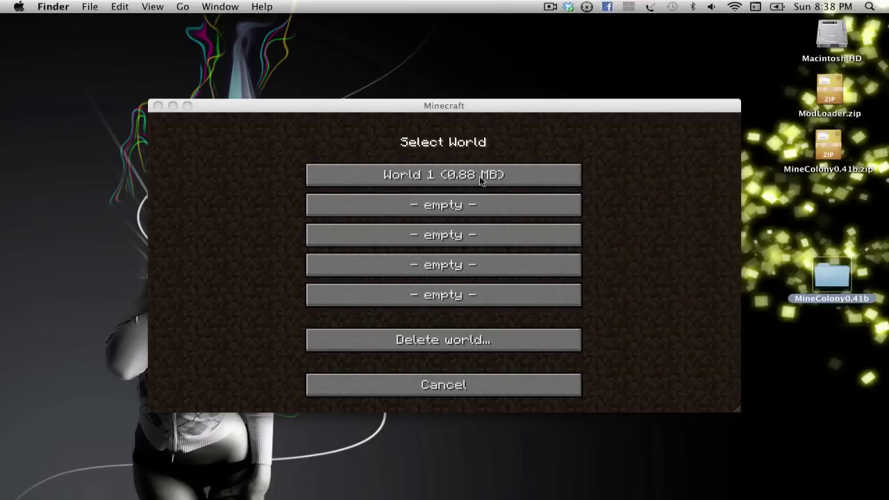
{"action": "double_click", "coordinate": [835, 278]}
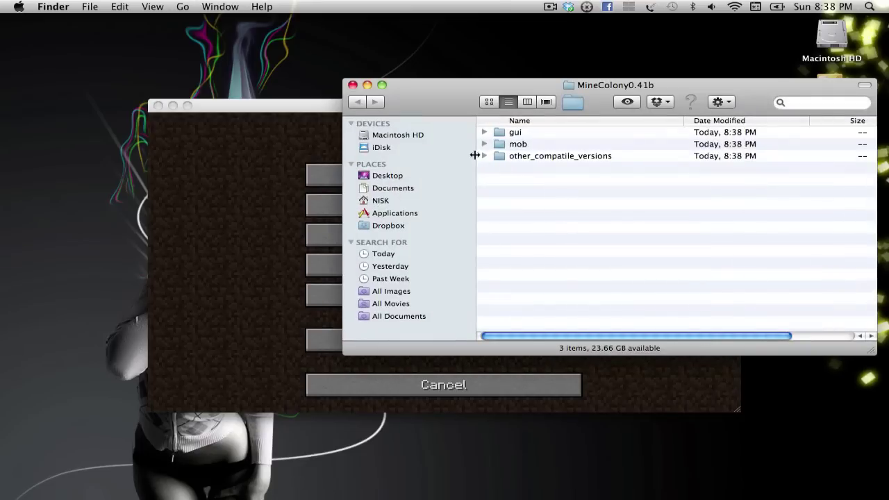
{"action": "double_click", "coordinate": [522, 156]}
{"action": "double_click", "coordinate": [522, 146]}
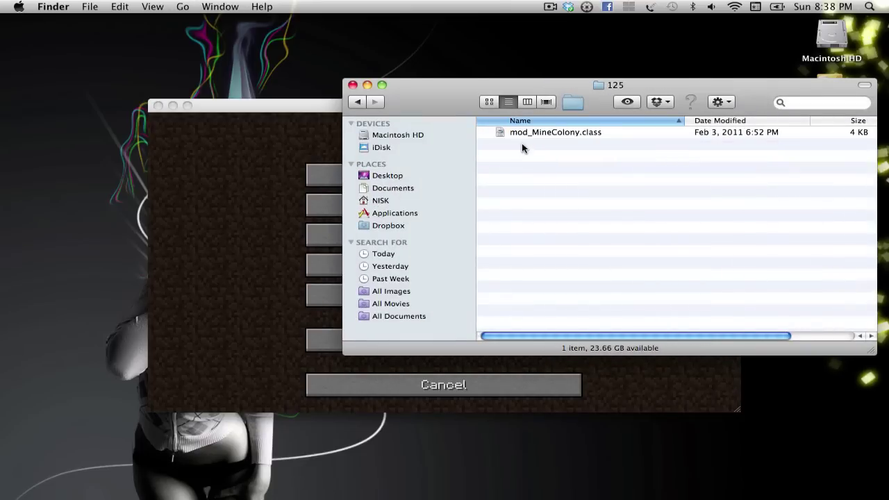
{"action": "left_click", "coordinate": [353, 84]}
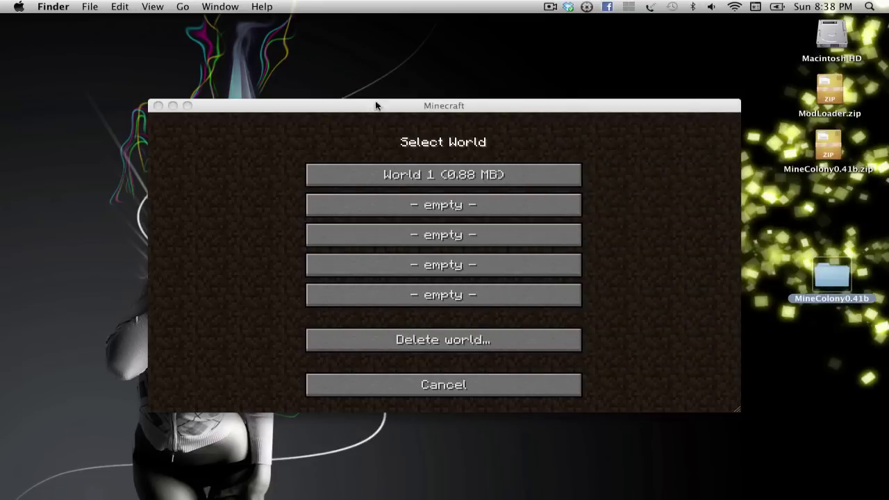
{"action": "left_click", "coordinate": [435, 183]}
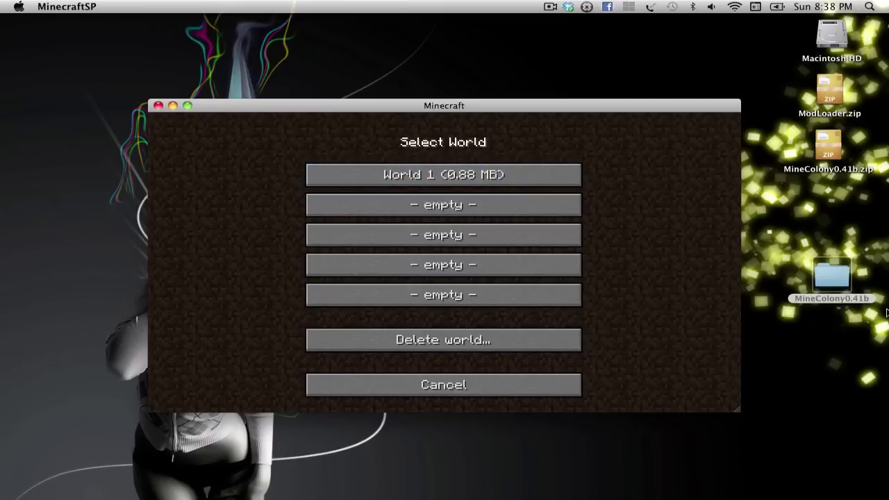
{"action": "double_click", "coordinate": [832, 278]}
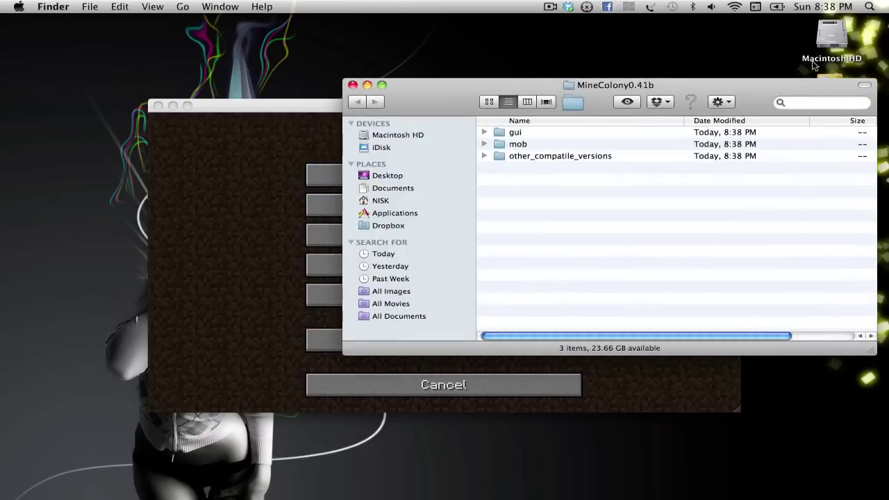
Browse Macintosh HD > minecraft > bin > minecraft.jar and MineColony0.41b's other_compatile_versions > 115, then close 115.
{"action": "double_click", "coordinate": [815, 65]}
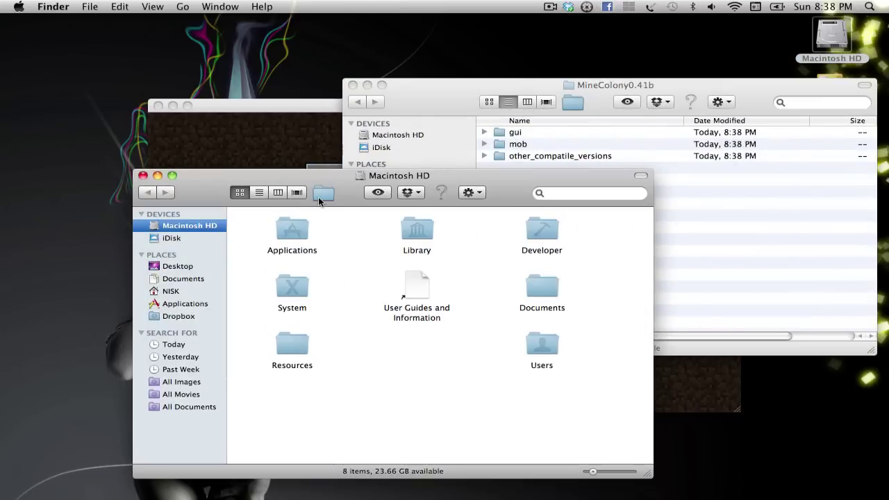
{"action": "left_click", "coordinate": [318, 197]}
{"action": "double_click", "coordinate": [288, 229]}
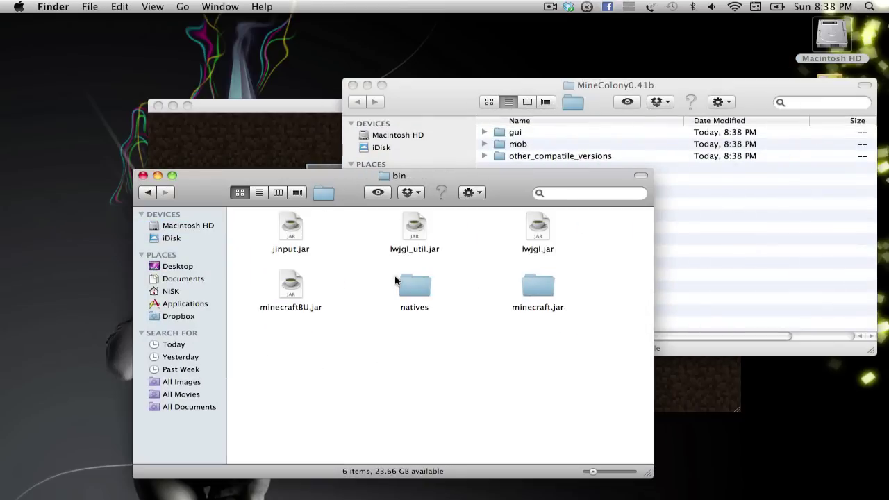
{"action": "double_click", "coordinate": [538, 285]}
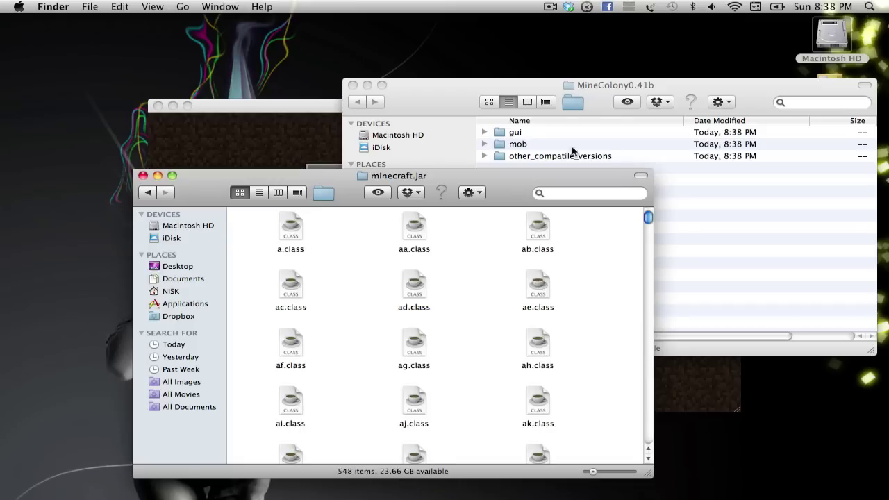
{"action": "double_click", "coordinate": [542, 157]}
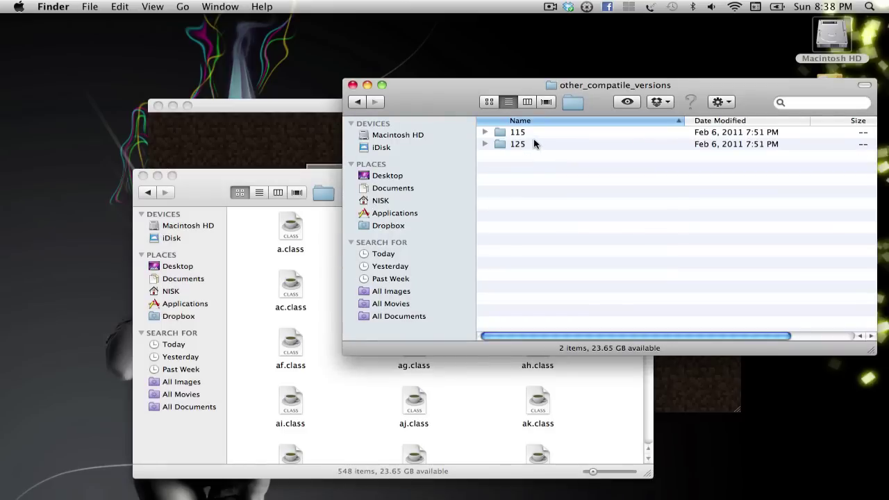
{"action": "double_click", "coordinate": [532, 132]}
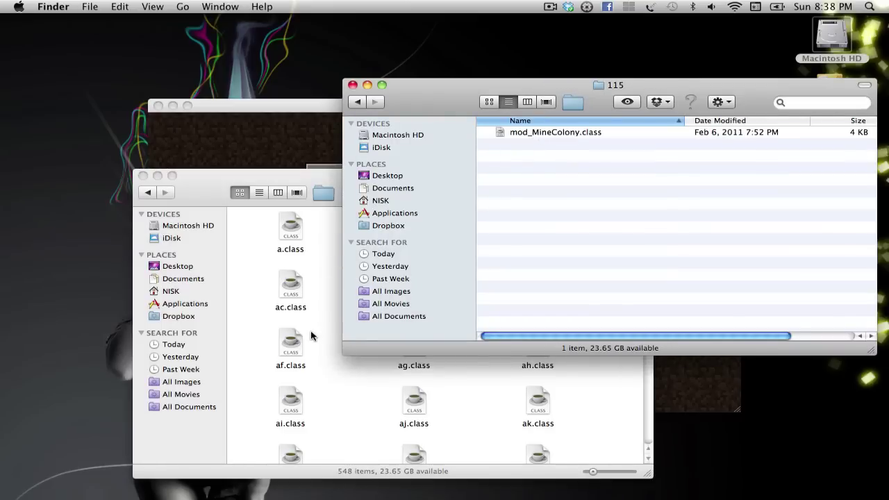
{"action": "left_click", "coordinate": [353, 85]}
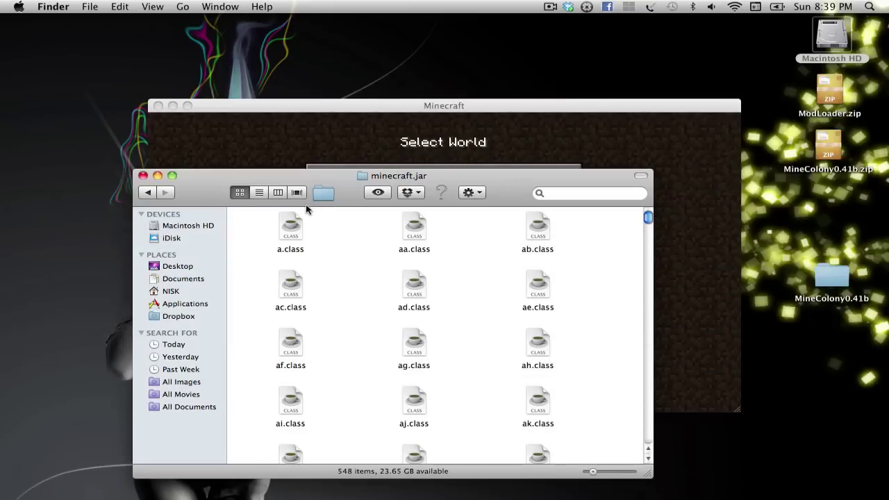
Close the minecraft.jar window and load World 1 in Minecraft.
{"action": "left_click", "coordinate": [143, 176]}
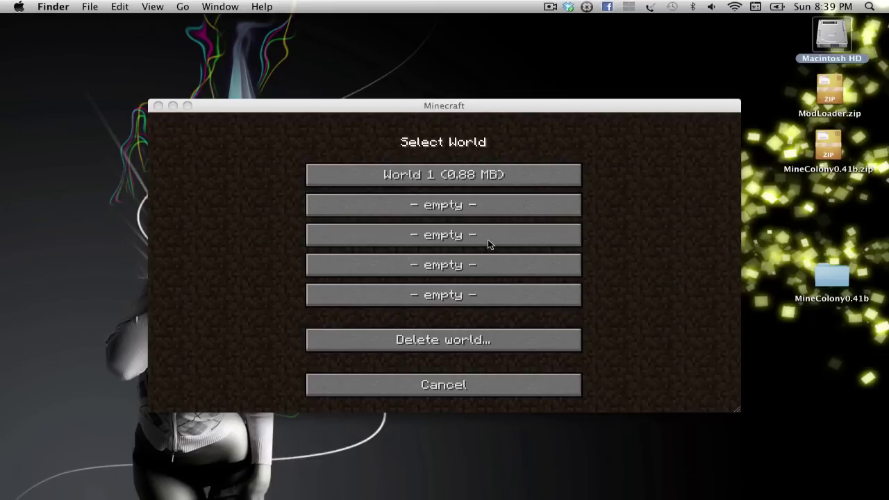
{"action": "left_click", "coordinate": [502, 160]}
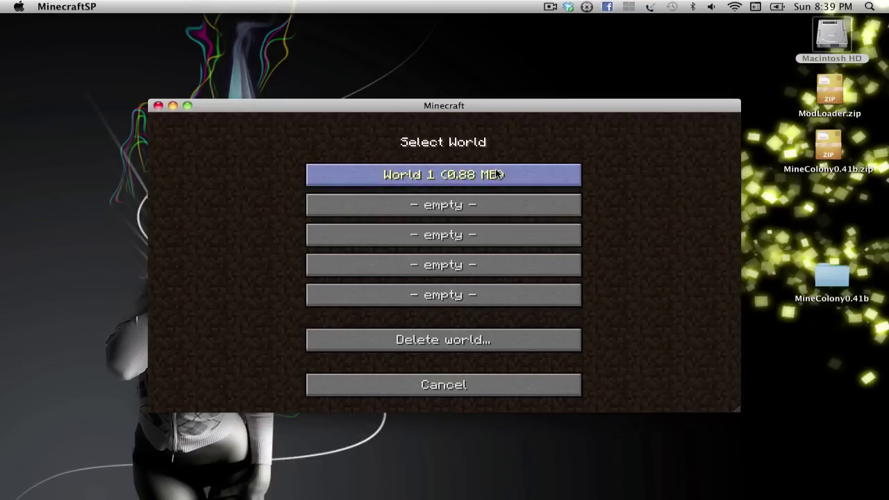
{"action": "left_click", "coordinate": [498, 174]}
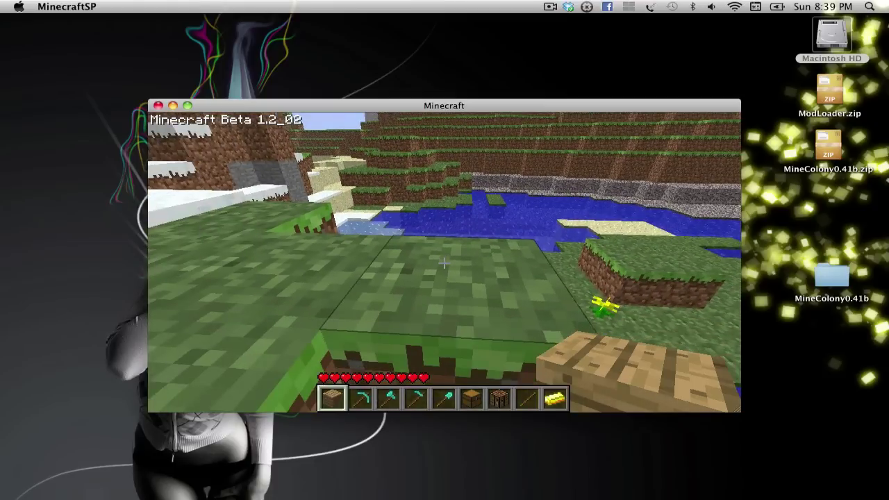
Split the crafting table stack, keeping one crafting table in hotbar slot 7.
{"action": "key", "text": "7"}
{"action": "key", "text": "e"}
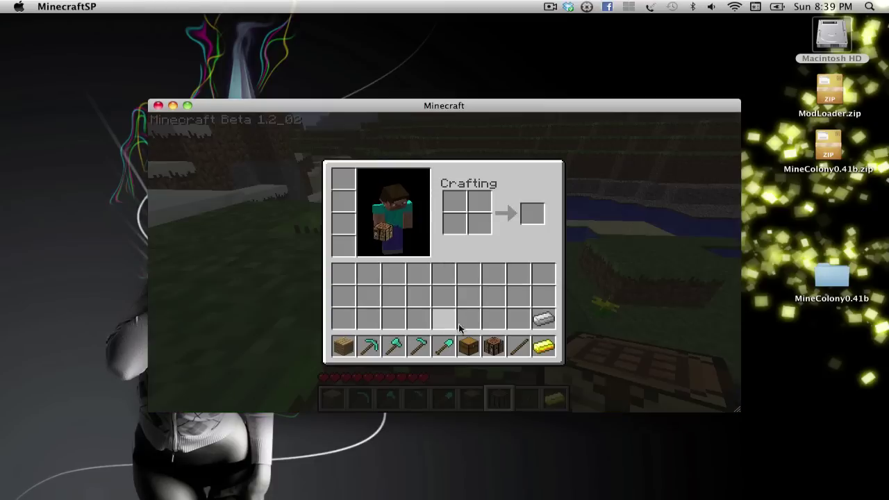
{"action": "left_click", "coordinate": [495, 345]}
{"action": "right_click", "coordinate": [496, 346]}
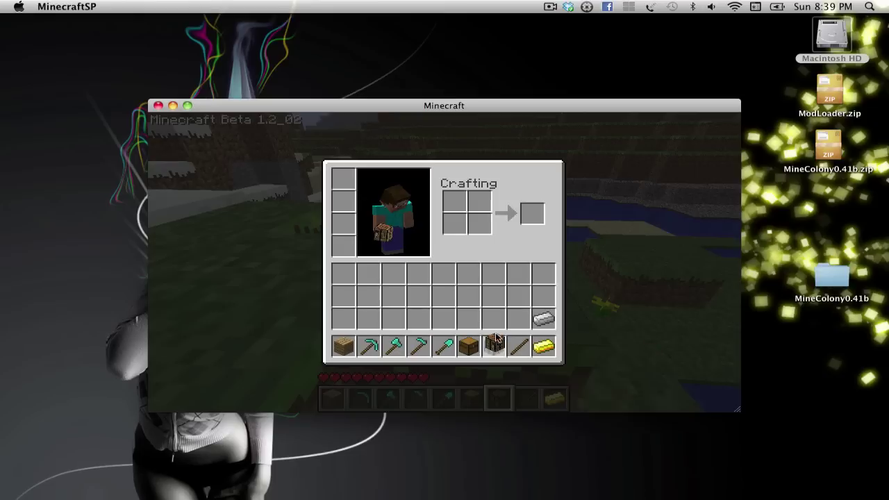
{"action": "left_click", "coordinate": [496, 322]}
{"action": "key", "text": "e"}
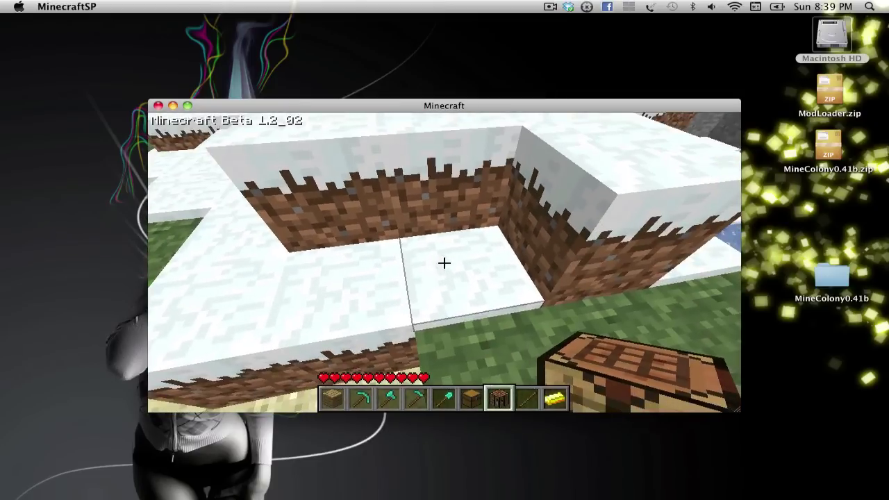
Place the crafting table in the pit and ring its grid with eight wooden planks.
{"action": "right_click", "coordinate": [444, 263]}
{"action": "right_click", "coordinate": [445, 263]}
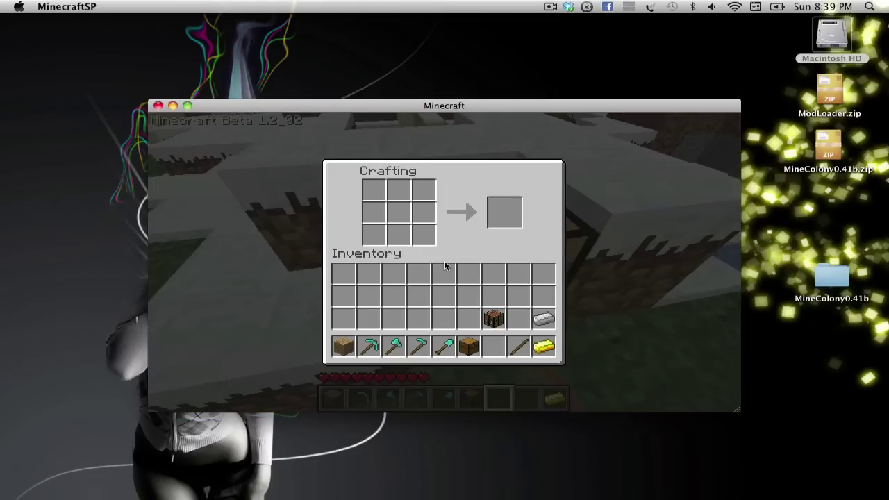
{"action": "left_click", "coordinate": [343, 345]}
{"action": "left_click", "coordinate": [374, 211]}
{"action": "left_click", "coordinate": [374, 211]}
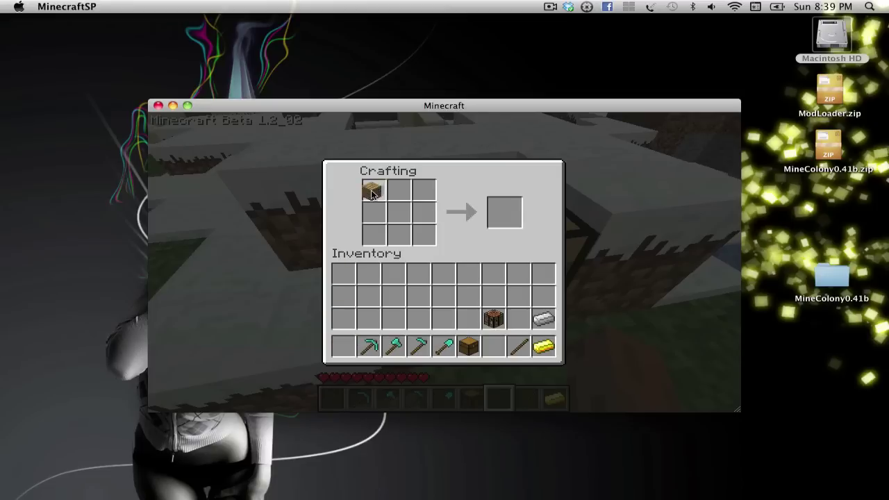
{"action": "right_click", "coordinate": [374, 191]}
{"action": "right_click", "coordinate": [373, 211]}
{"action": "right_click", "coordinate": [374, 235]}
{"action": "right_click", "coordinate": [399, 235]}
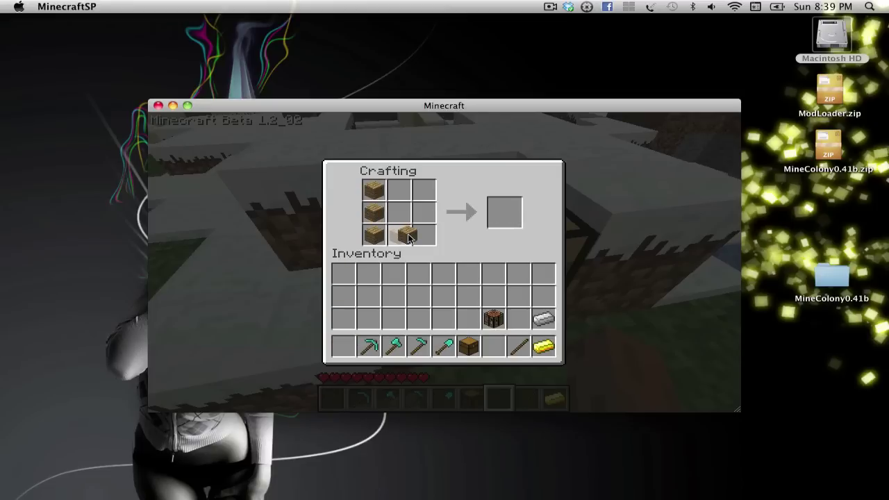
{"action": "right_click", "coordinate": [424, 235]}
{"action": "right_click", "coordinate": [424, 211]}
{"action": "right_click", "coordinate": [424, 190]}
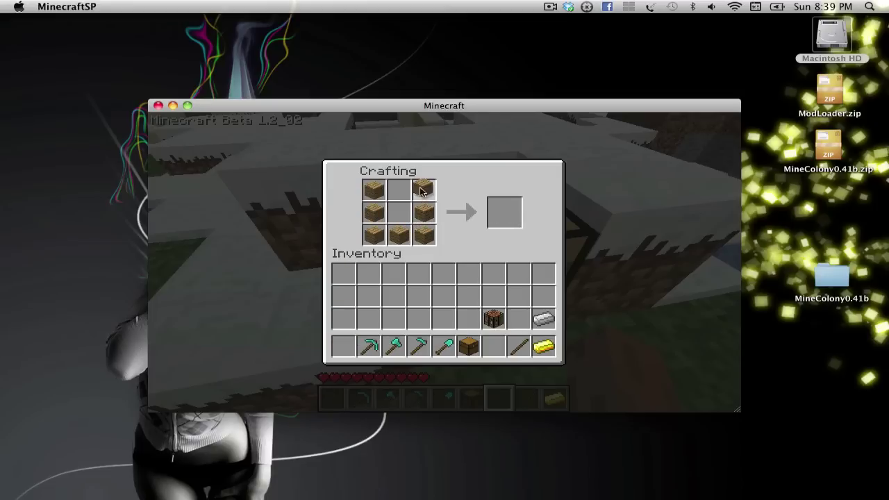
{"action": "right_click", "coordinate": [399, 191]}
Add the diamond pickaxe in the centre and move the six miner's chests to the hotbar.
{"action": "left_click", "coordinate": [346, 351]}
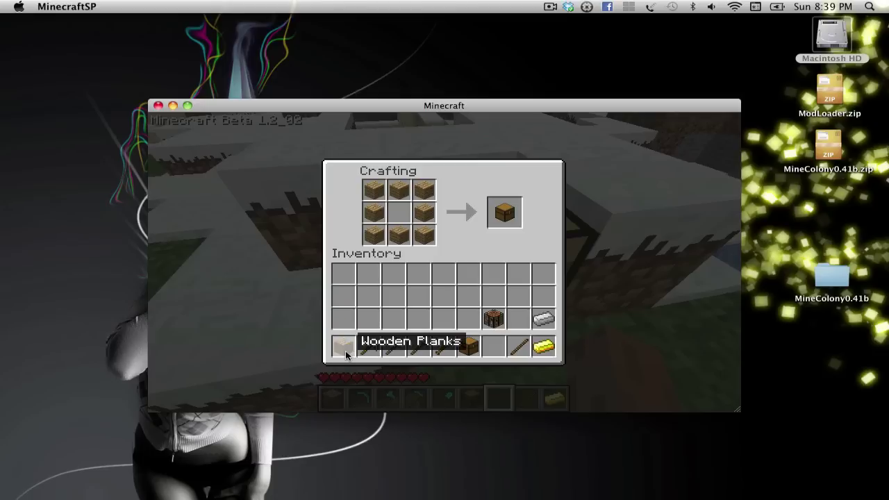
{"action": "left_click", "coordinate": [369, 347]}
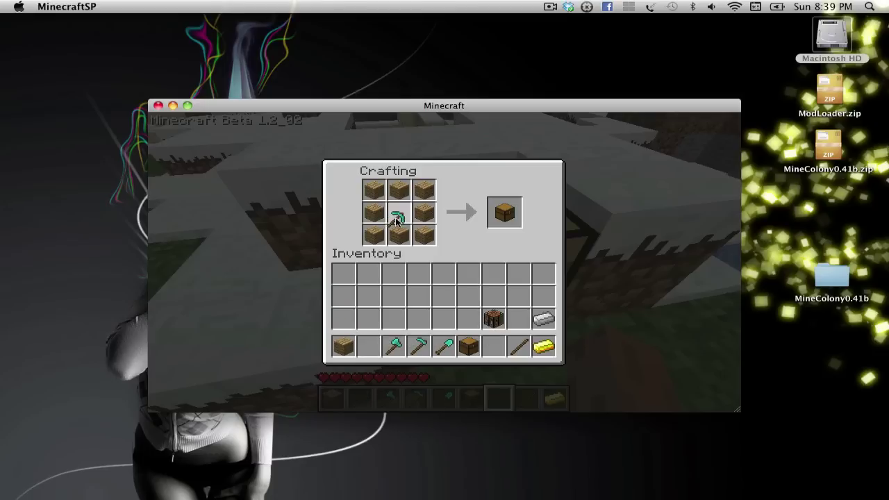
{"action": "left_click", "coordinate": [369, 347]}
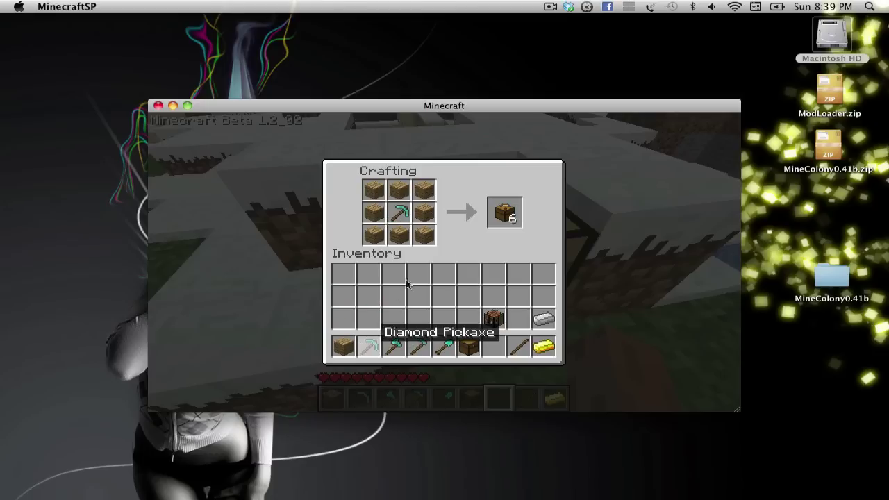
{"action": "left_click", "coordinate": [504, 211]}
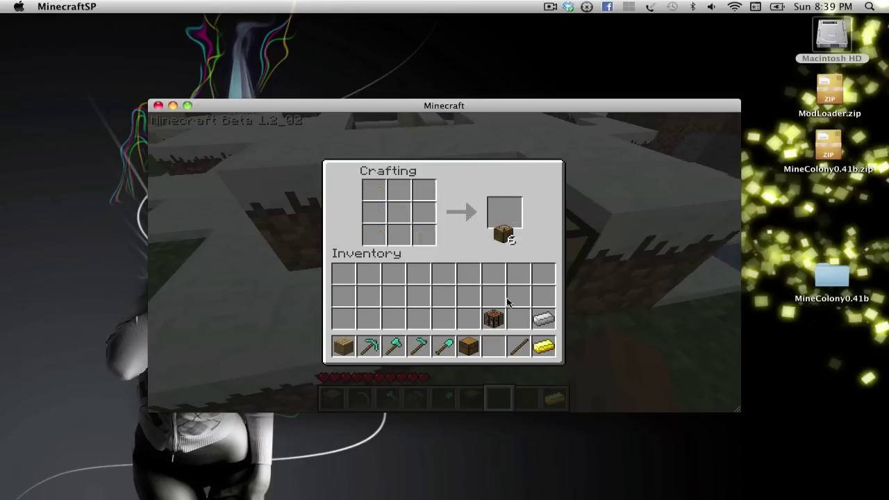
{"action": "left_click", "coordinate": [498, 350]}
Close the crafting window, walk over the snowy ledges into the sandy valley, then pause with Esc.
{"action": "key", "text": "e"}
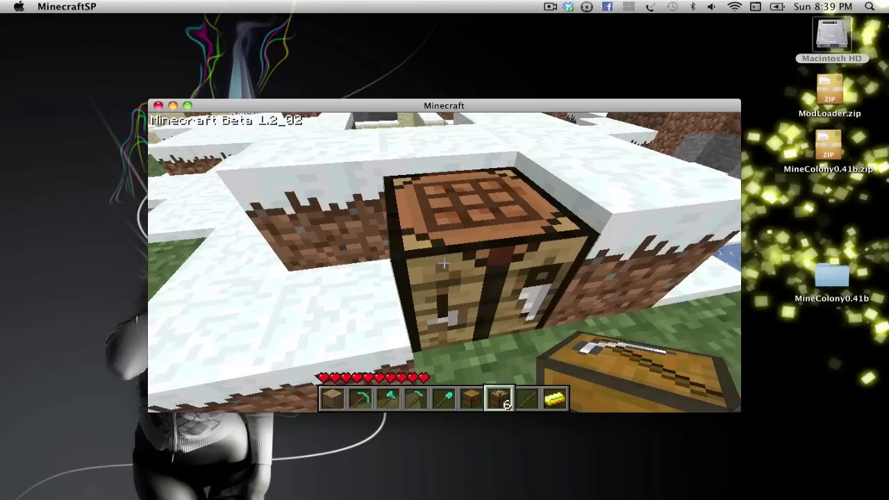
{"action": "key", "text": "w"}
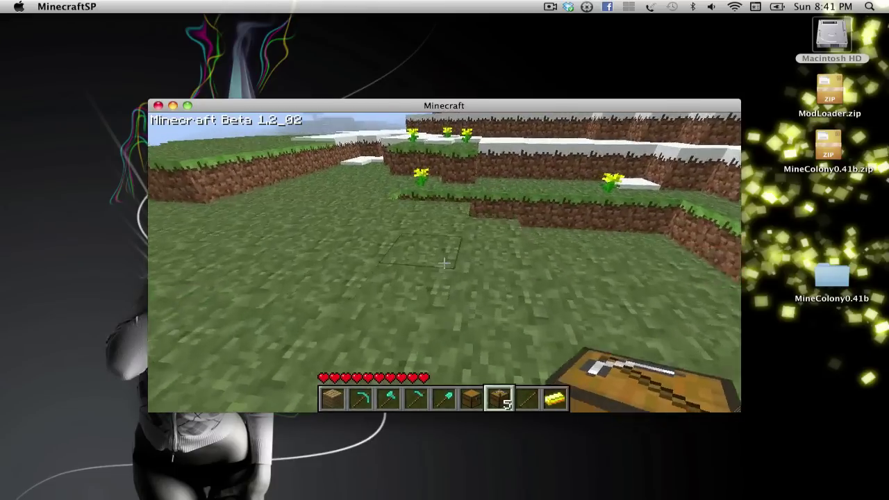
{"action": "key", "text": "w"}
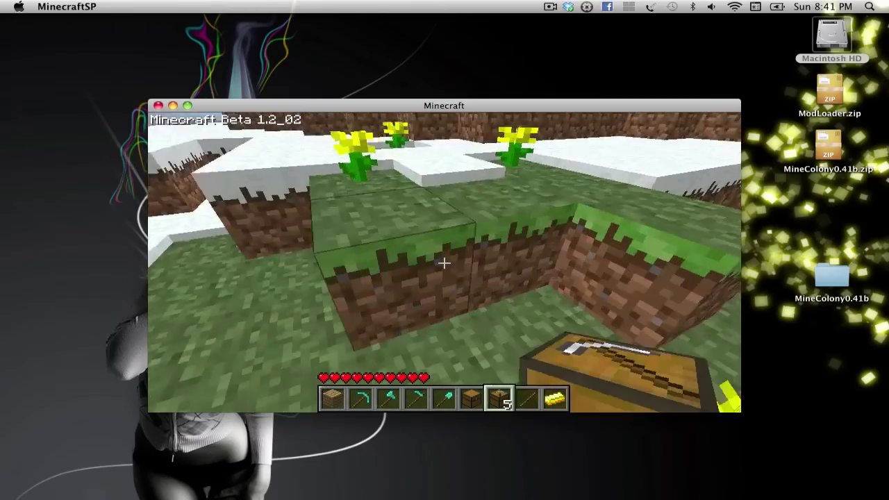
{"action": "key", "text": "w"}
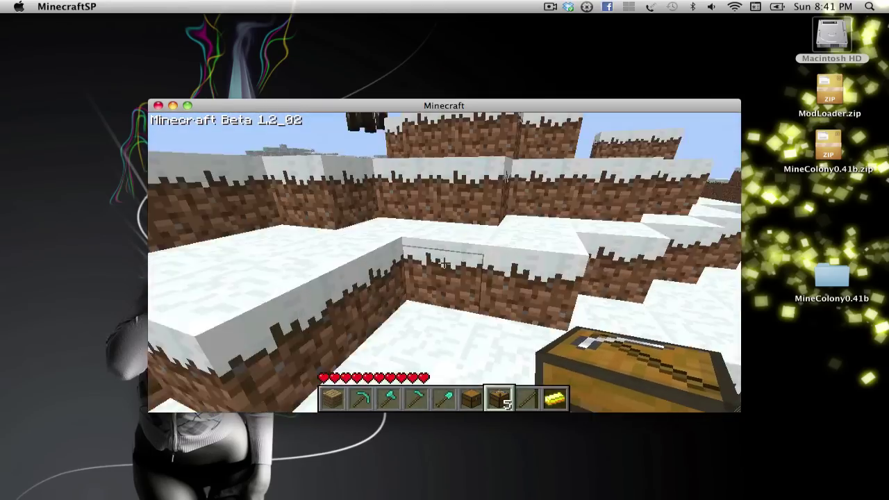
{"action": "key", "text": "space"}
{"action": "key", "text": "w"}
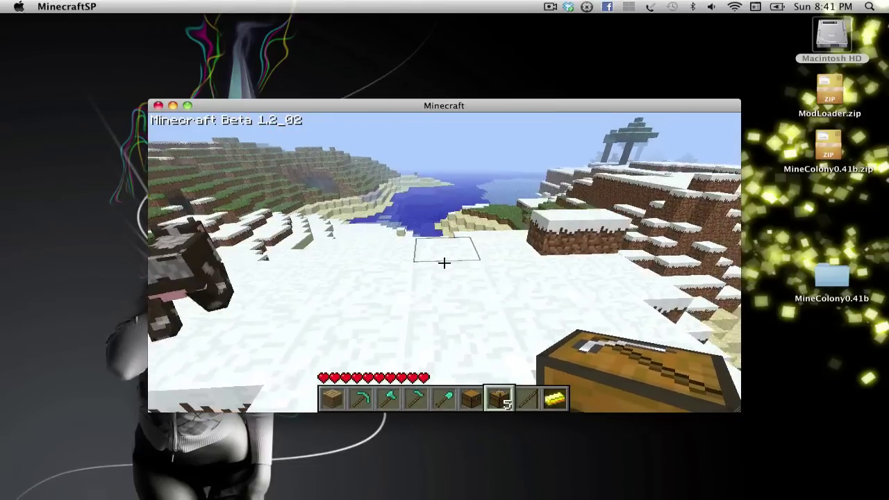
{"action": "key", "text": "w"}
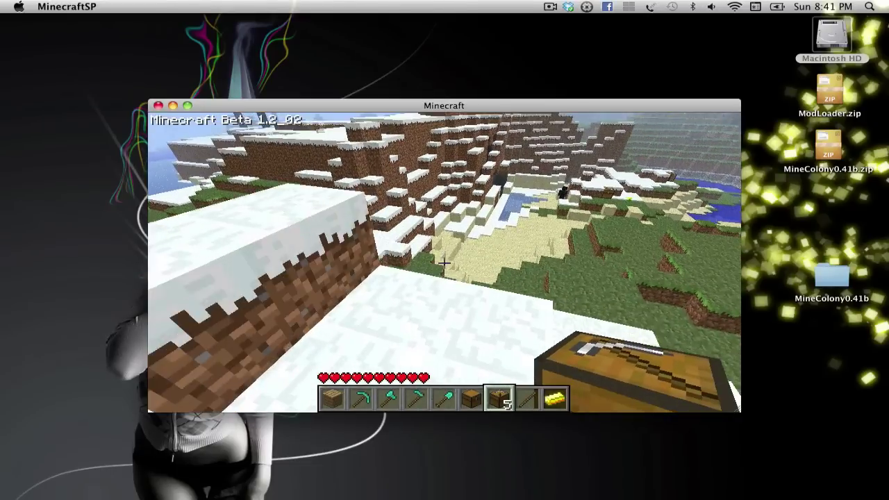
{"action": "key", "text": "w"}
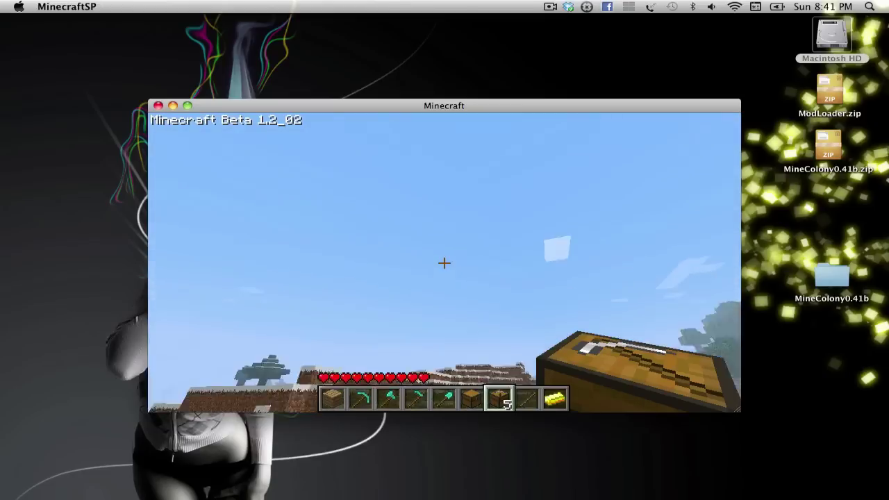
{"action": "key", "text": "Escape"}
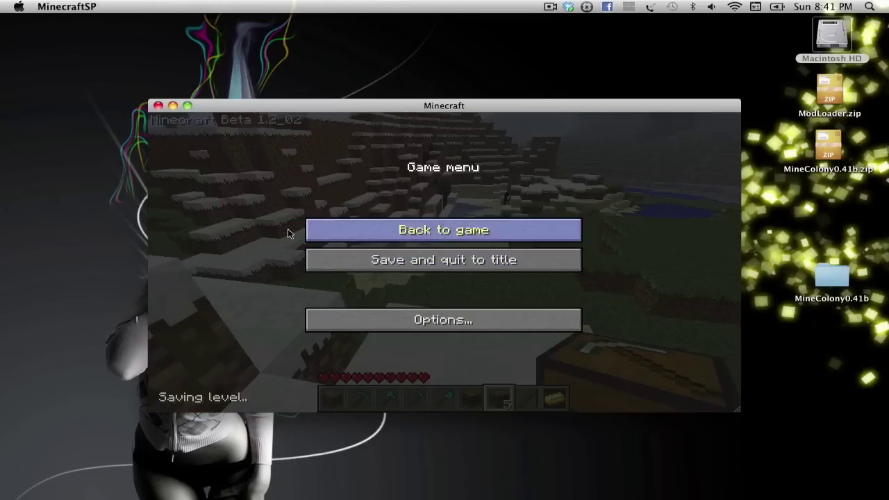